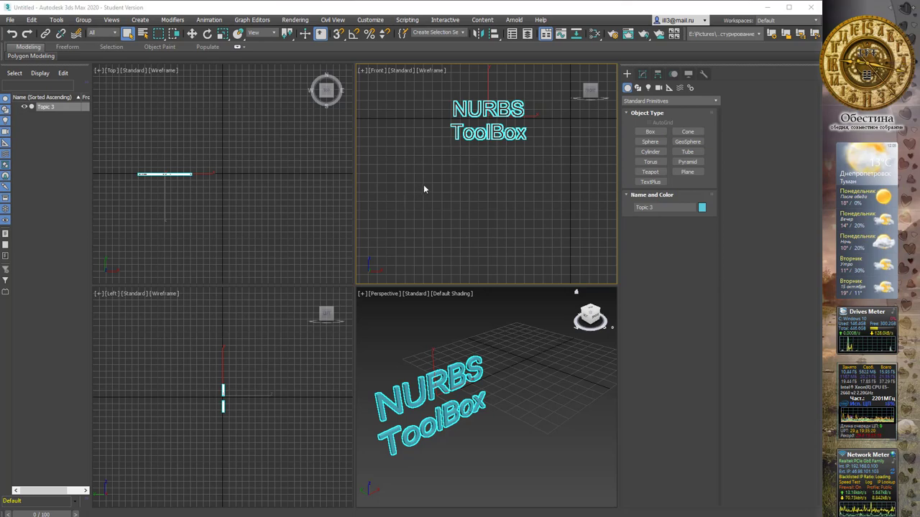
Maximize the Top viewport with Alt+W and centre the thin cyan Topic 3 text object.
{"action": "middle_click_drag", "start_coordinate": [441, 183], "coordinate": [443, 183]}
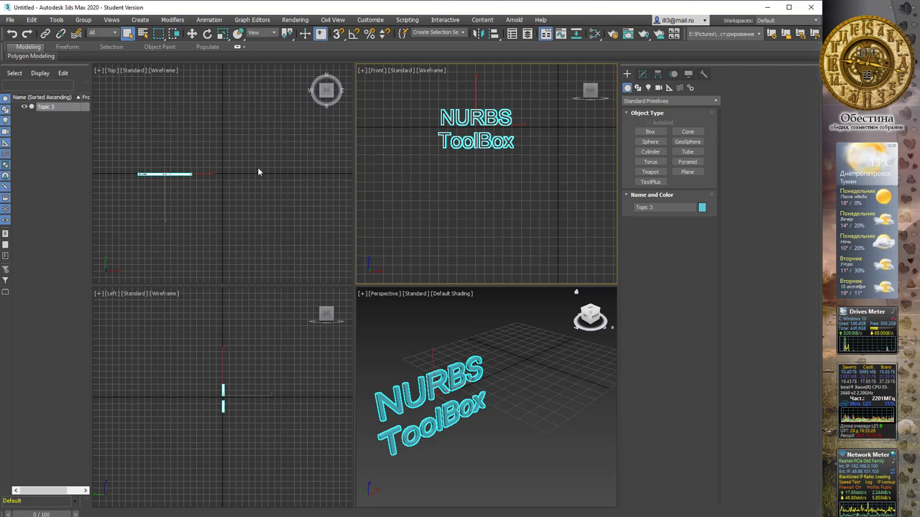
{"action": "middle_click_drag", "start_coordinate": [257, 168], "coordinate": [259, 158]}
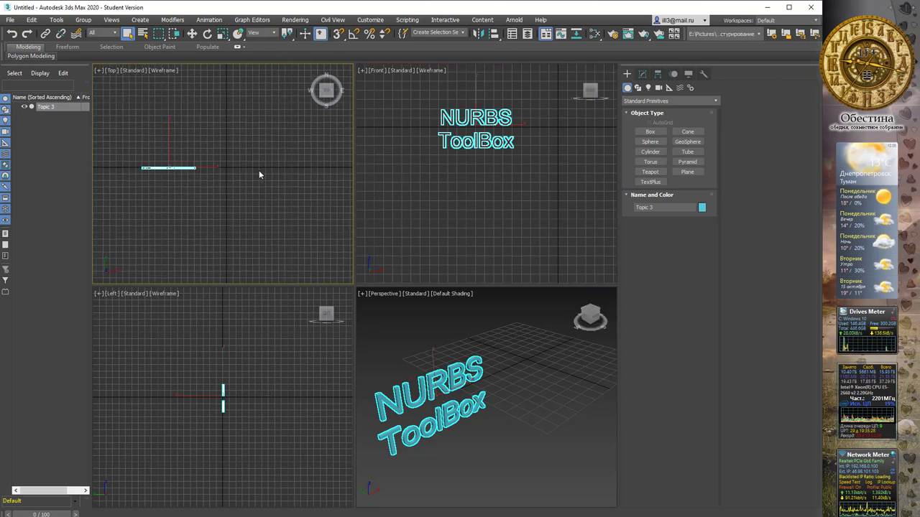
{"action": "scroll", "coordinate": [257, 172], "scroll_direction": "up", "scroll_amount": 2}
{"action": "scroll", "coordinate": [266, 167], "scroll_direction": "down", "scroll_amount": 1}
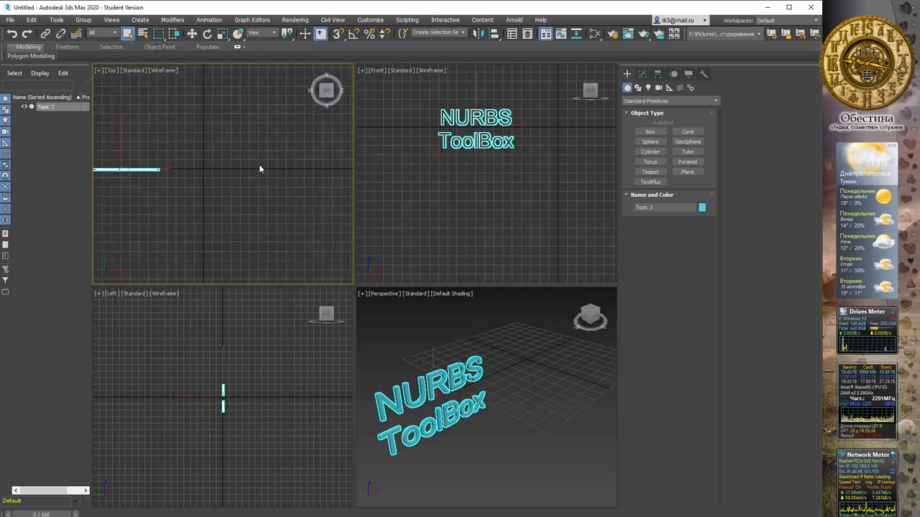
{"action": "scroll", "coordinate": [260, 165], "scroll_direction": "down", "scroll_amount": 2}
{"action": "scroll", "coordinate": [273, 167], "scroll_direction": "down", "scroll_amount": 1}
{"action": "scroll", "coordinate": [247, 173], "scroll_direction": "up", "scroll_amount": 1}
{"action": "scroll", "coordinate": [247, 174], "scroll_direction": "up", "scroll_amount": 1}
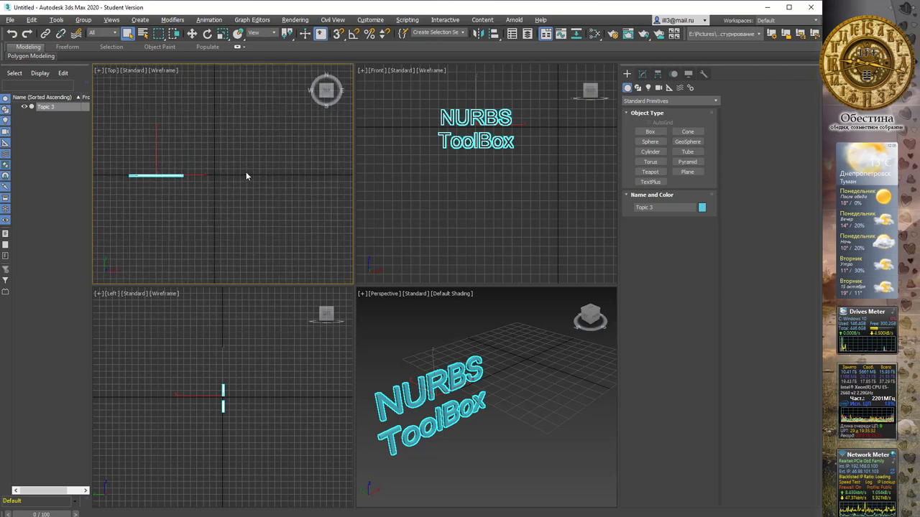
{"action": "key", "text": "alt+w"}
{"action": "middle_click_drag", "start_coordinate": [354, 228], "coordinate": [321, 193]}
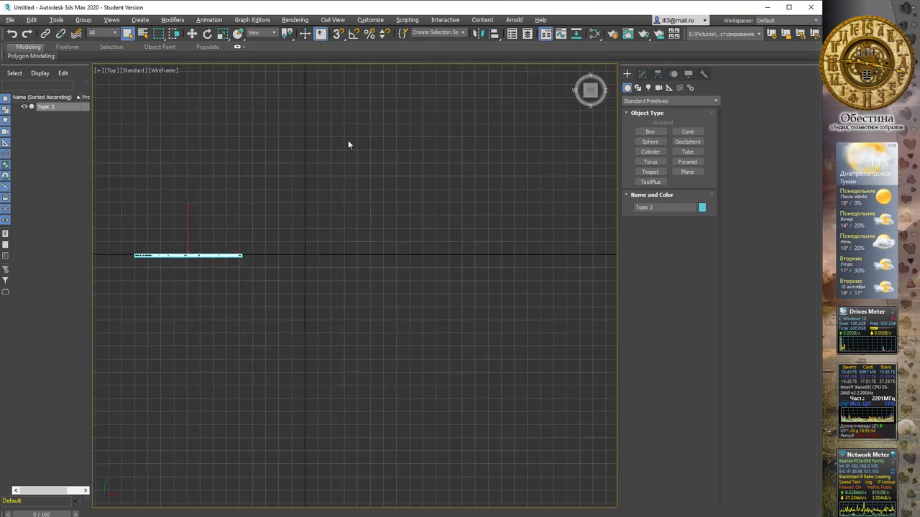
Choose the NURBS Curves Point Curve tool and frame the area below the text.
{"action": "left_click", "coordinate": [637, 88]}
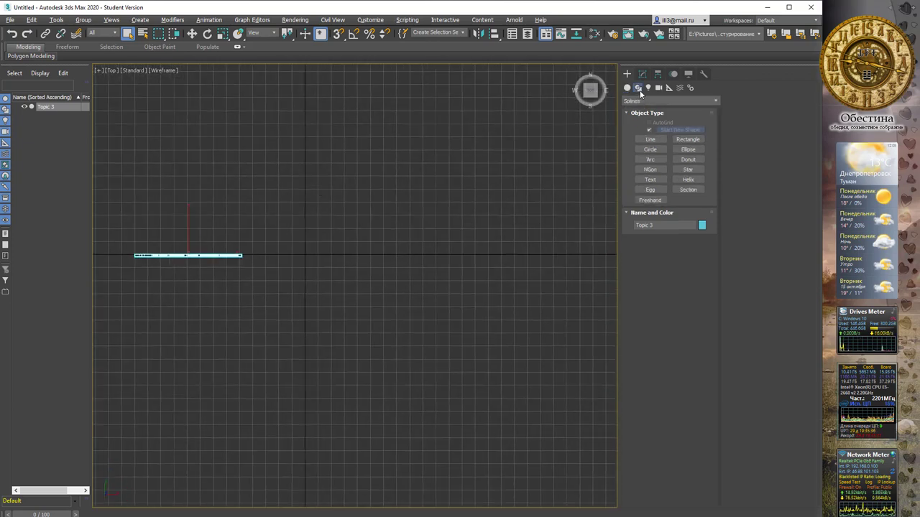
{"action": "left_click", "coordinate": [654, 101]}
{"action": "left_click", "coordinate": [653, 115]}
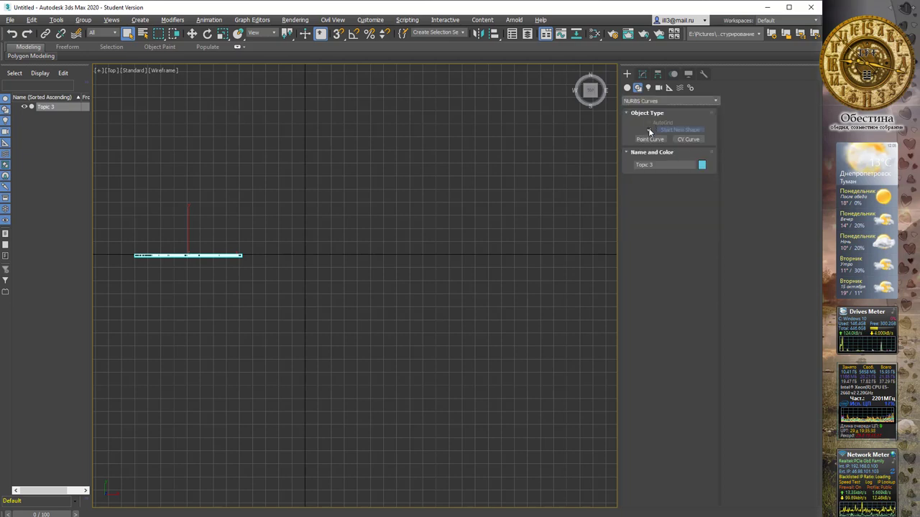
{"action": "left_click", "coordinate": [648, 139]}
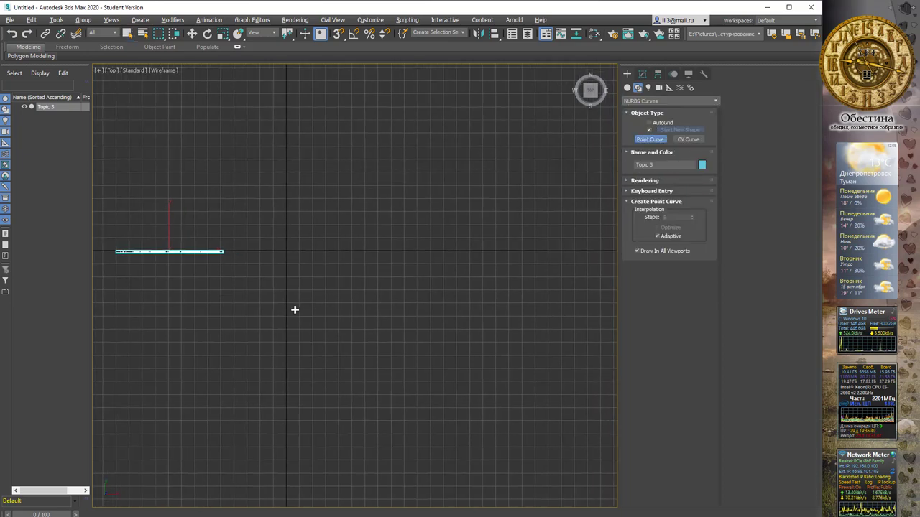
{"action": "scroll", "coordinate": [294, 308], "scroll_direction": "down", "scroll_amount": 2}
{"action": "middle_click_drag", "start_coordinate": [375, 284], "coordinate": [260, 301]}
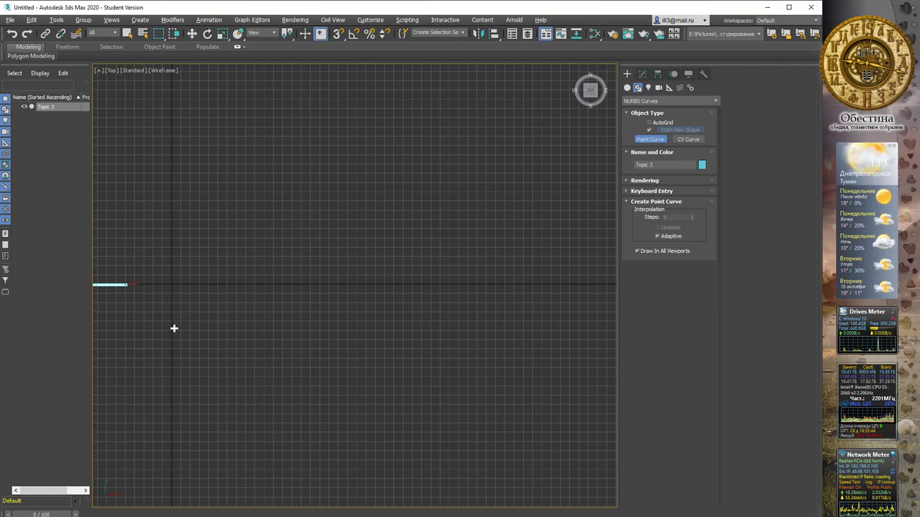
Place the first eight wave points, from the left start down to the deep trough.
{"action": "left_click", "coordinate": [174, 328]}
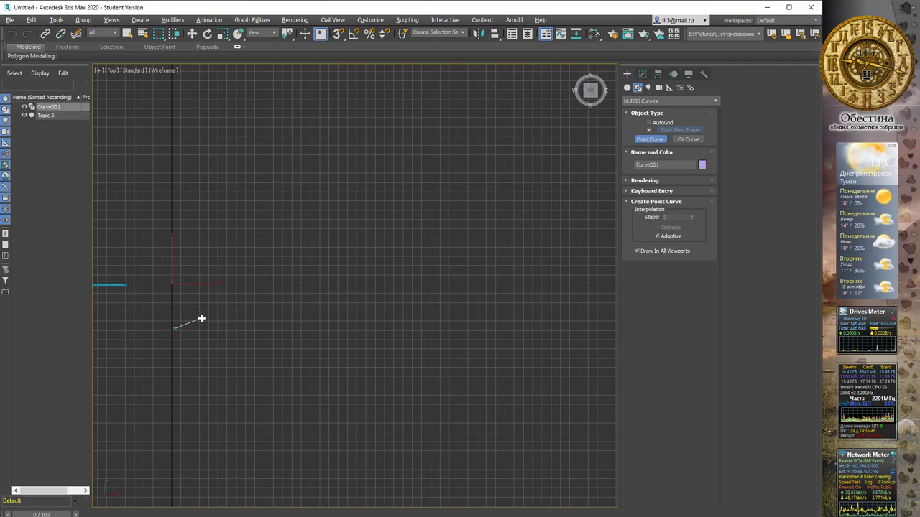
{"action": "left_click", "coordinate": [202, 318]}
{"action": "left_click", "coordinate": [282, 316]}
{"action": "left_click", "coordinate": [327, 352]}
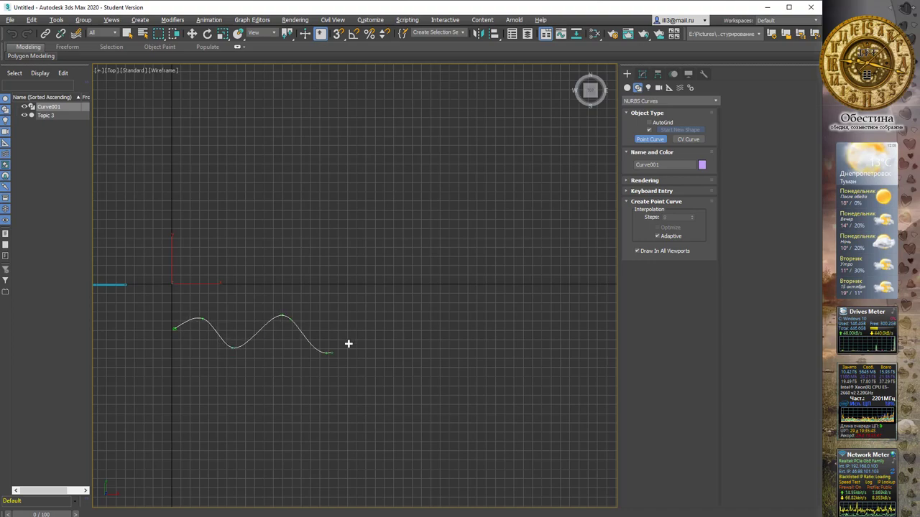
{"action": "left_click", "coordinate": [375, 316]}
{"action": "left_click", "coordinate": [423, 346]}
{"action": "left_click", "coordinate": [478, 317]}
{"action": "left_click", "coordinate": [517, 374]}
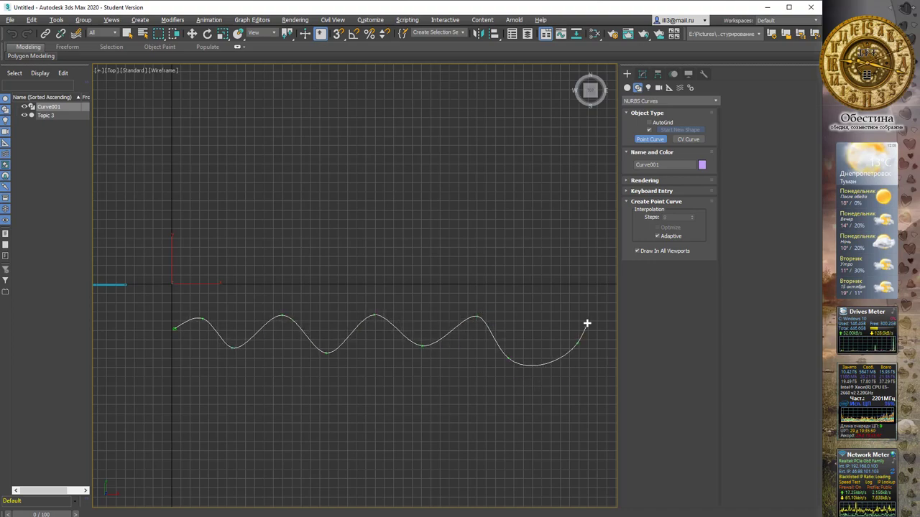
Extend the wave with a peak, a trough and a right-end point to finish Curve001.
{"action": "mouse_move", "coordinate": [597, 322]}
{"action": "middle_mouse_down"}
{"action": "mouse_move", "coordinate": [544, 319]}
{"action": "mouse_move", "coordinate": [511, 329]}
{"action": "middle_mouse_up"}
{"action": "scroll", "coordinate": [544, 320], "scroll_direction": "down", "scroll_amount": 1}
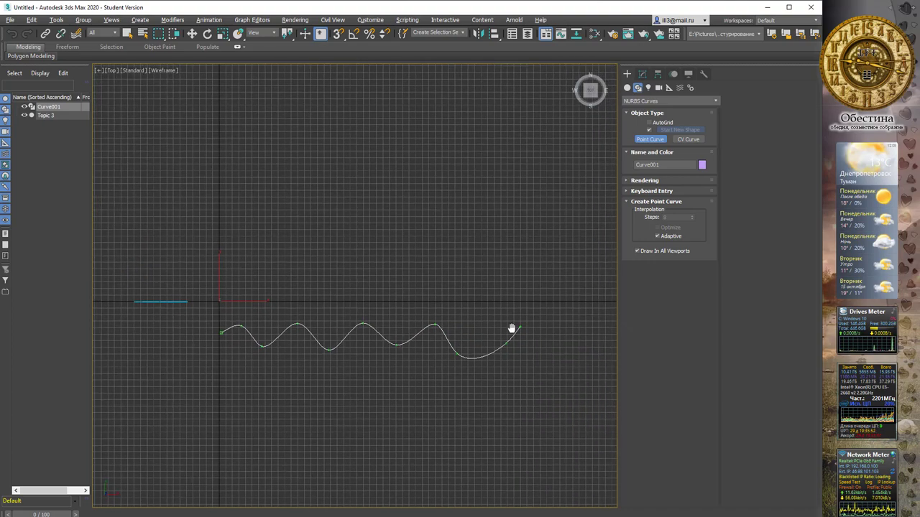
{"action": "left_click", "coordinate": [518, 324]}
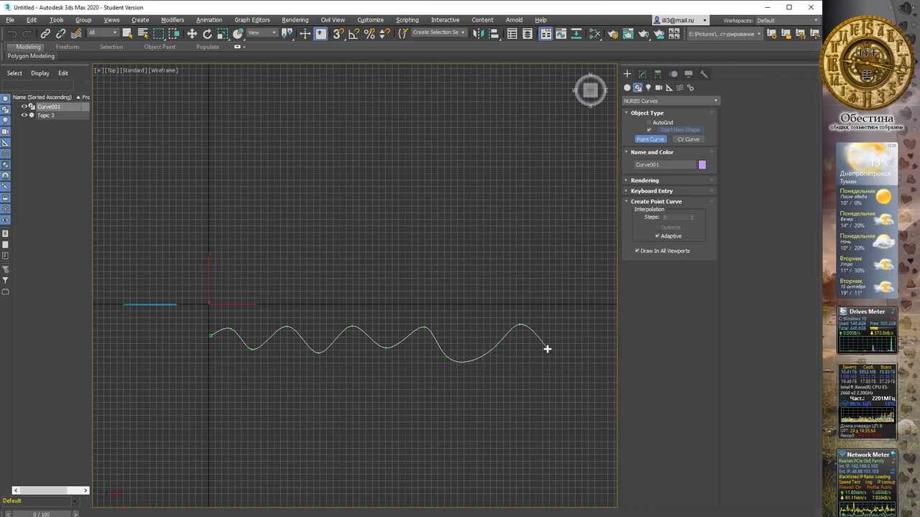
{"action": "left_click", "coordinate": [549, 351]}
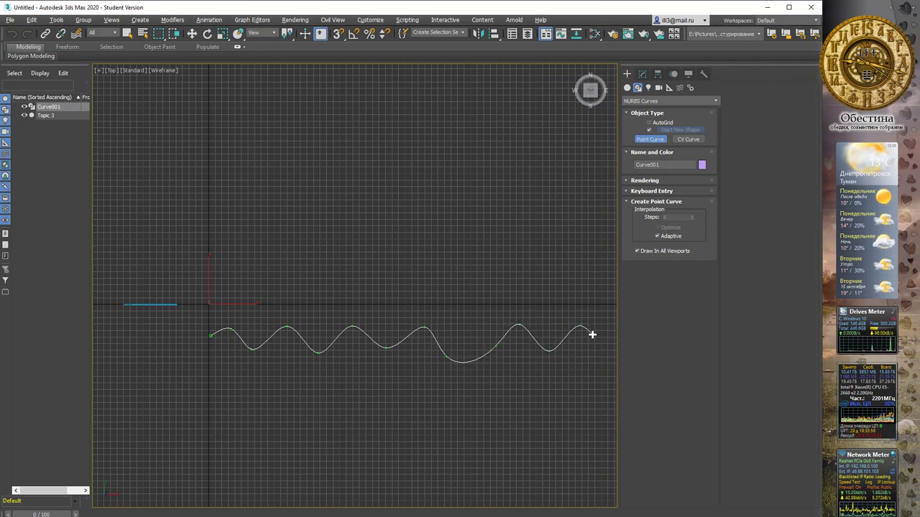
{"action": "left_click", "coordinate": [591, 335]}
{"action": "right_click", "coordinate": [591, 334]}
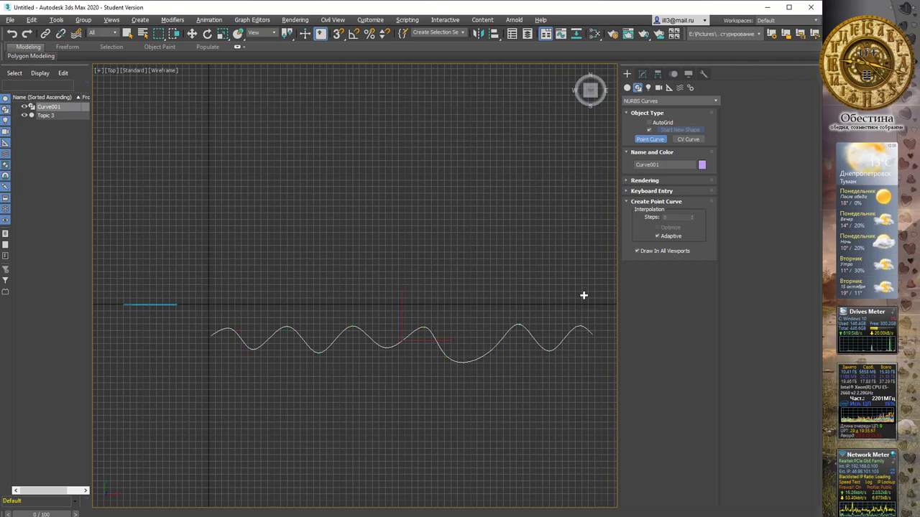
Show Curve001 in the Modify panel and pick Create Point Curve from the NURBS toolbox.
{"action": "left_click", "coordinate": [643, 74]}
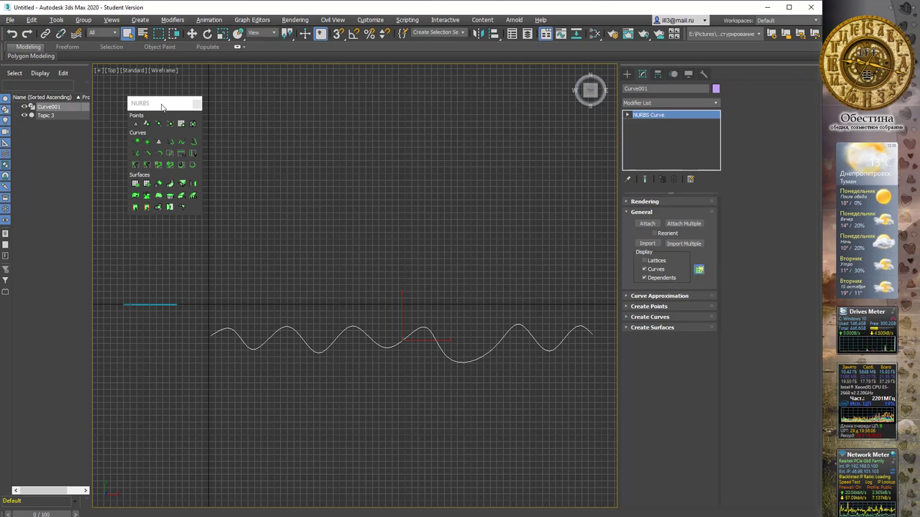
{"action": "left_click_drag", "start_coordinate": [162, 105], "coordinate": [155, 110]}
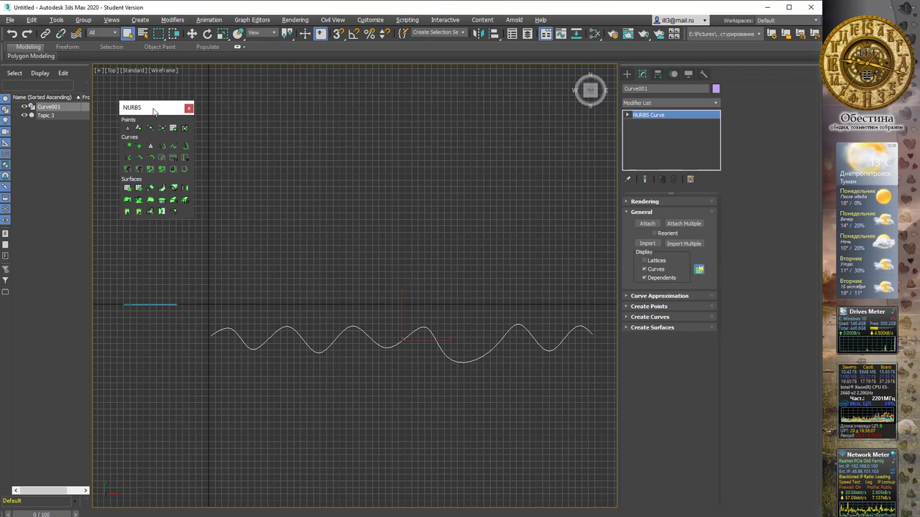
{"action": "left_click", "coordinate": [139, 147]}
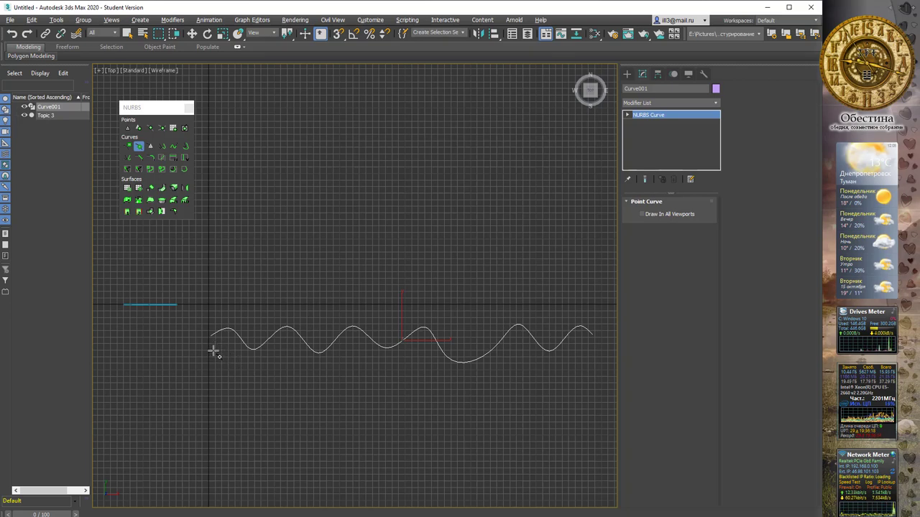
Draw a second nine-point wavy curve overlapping the first.
{"action": "left_click", "coordinate": [214, 352]}
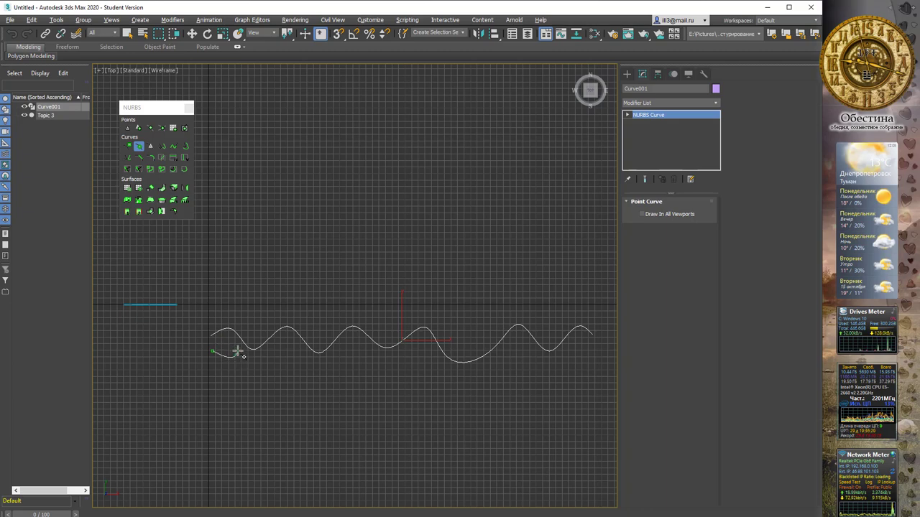
{"action": "left_click", "coordinate": [238, 353]}
{"action": "left_click", "coordinate": [251, 336]}
{"action": "left_click", "coordinate": [274, 356]}
{"action": "left_click", "coordinate": [308, 334]}
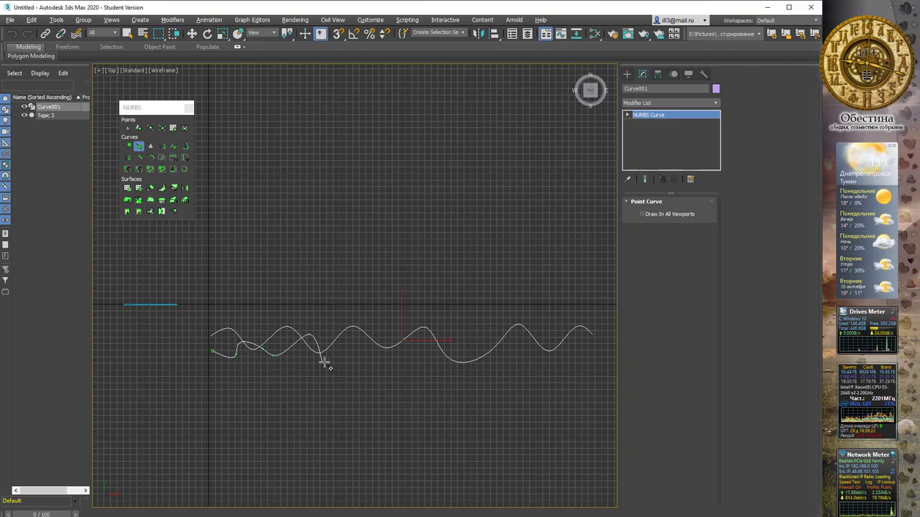
{"action": "left_click", "coordinate": [325, 360]}
{"action": "left_click", "coordinate": [357, 345]}
{"action": "left_click", "coordinate": [377, 363]}
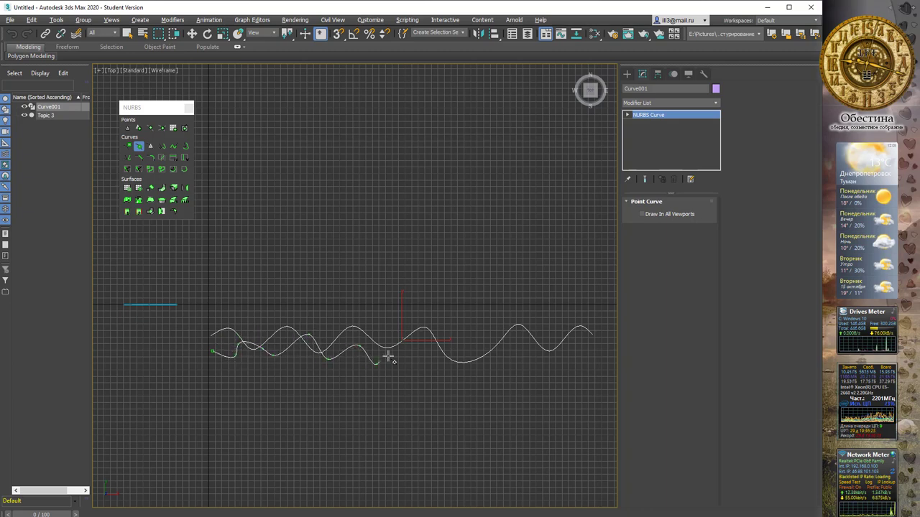
{"action": "left_click", "coordinate": [427, 365]}
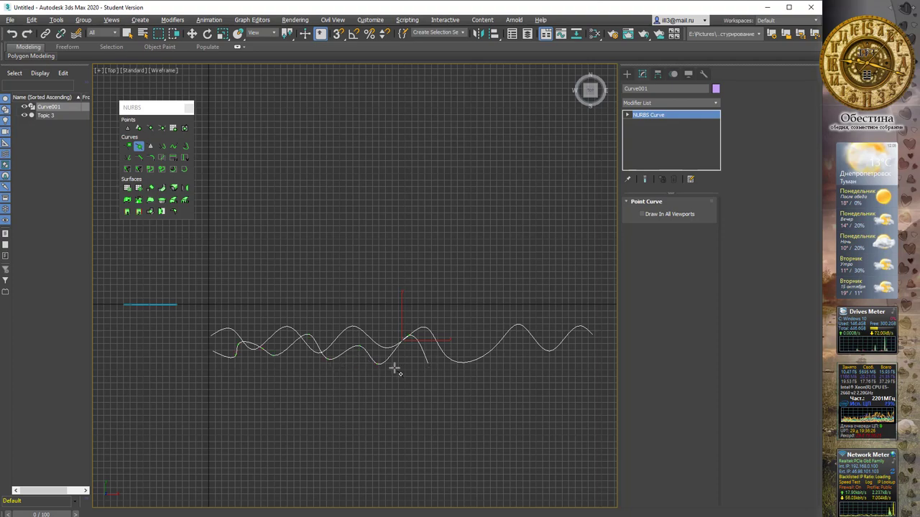
Draw a third, eleven-point wavy curve across the same bundle.
{"action": "middle_click_drag", "start_coordinate": [395, 370], "coordinate": [383, 347]}
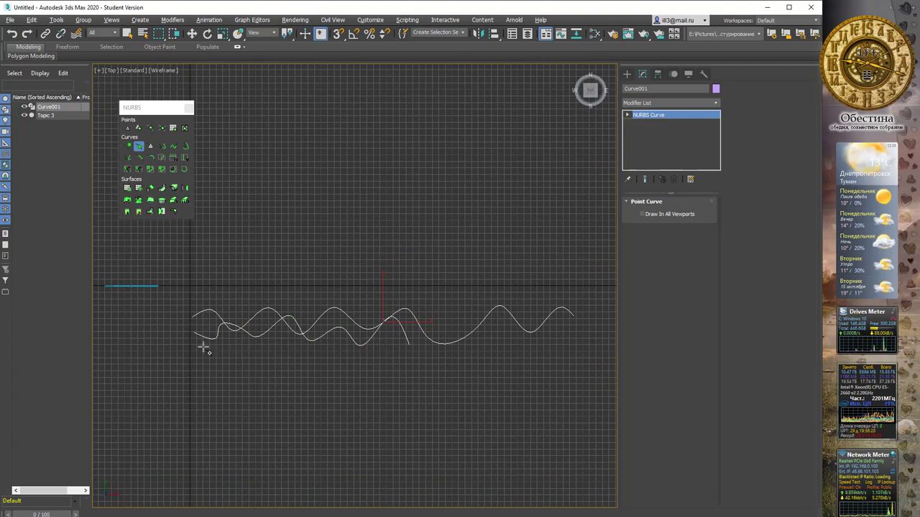
{"action": "left_click", "coordinate": [194, 329]}
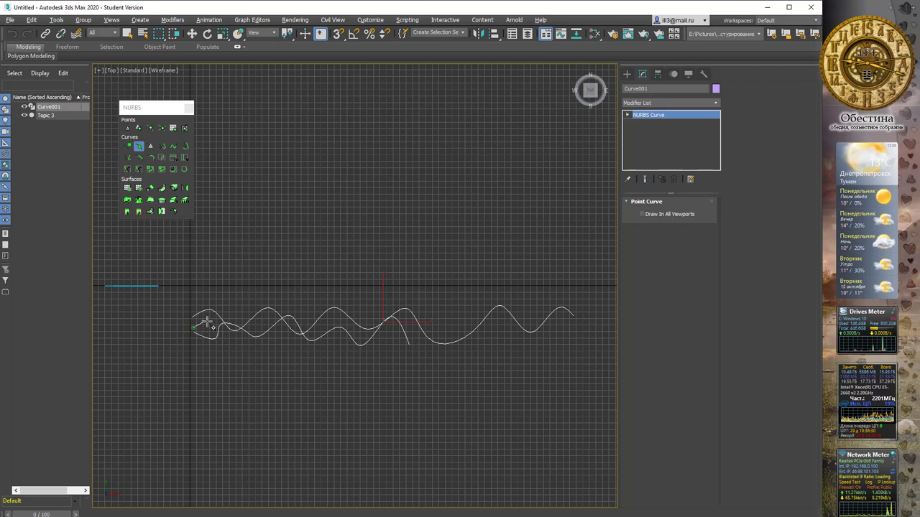
{"action": "left_click", "coordinate": [220, 340]}
{"action": "left_click", "coordinate": [245, 319]}
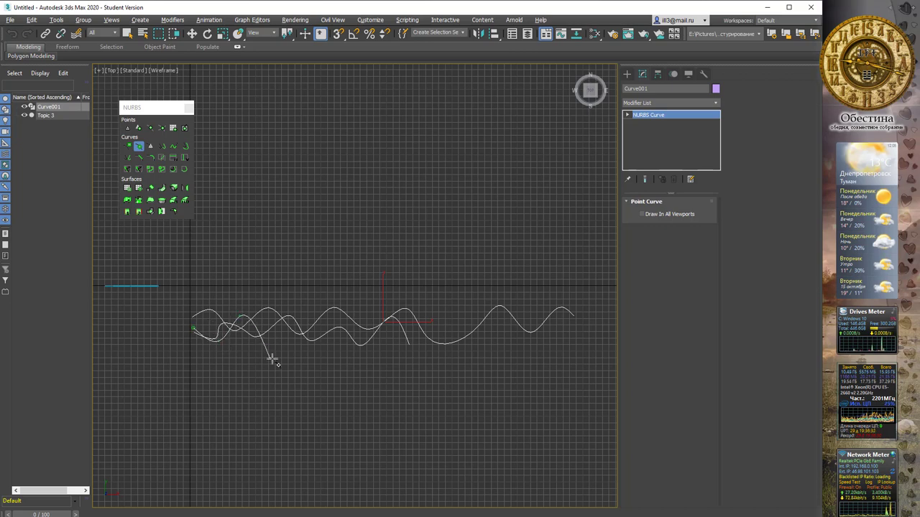
{"action": "left_click", "coordinate": [277, 349]}
{"action": "left_click", "coordinate": [301, 317]}
{"action": "left_click", "coordinate": [360, 359]}
{"action": "left_click", "coordinate": [386, 307]}
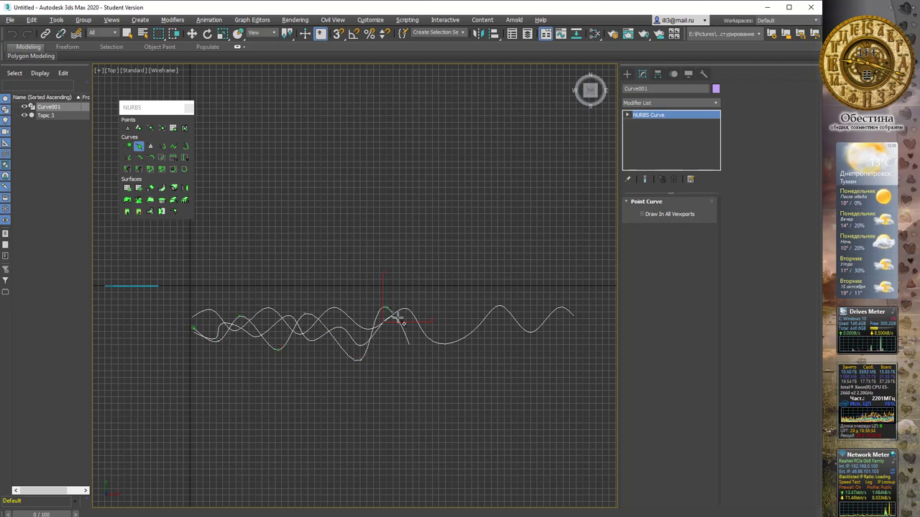
{"action": "left_click", "coordinate": [421, 358]}
{"action": "left_click", "coordinate": [456, 316]}
{"action": "left_click", "coordinate": [479, 354]}
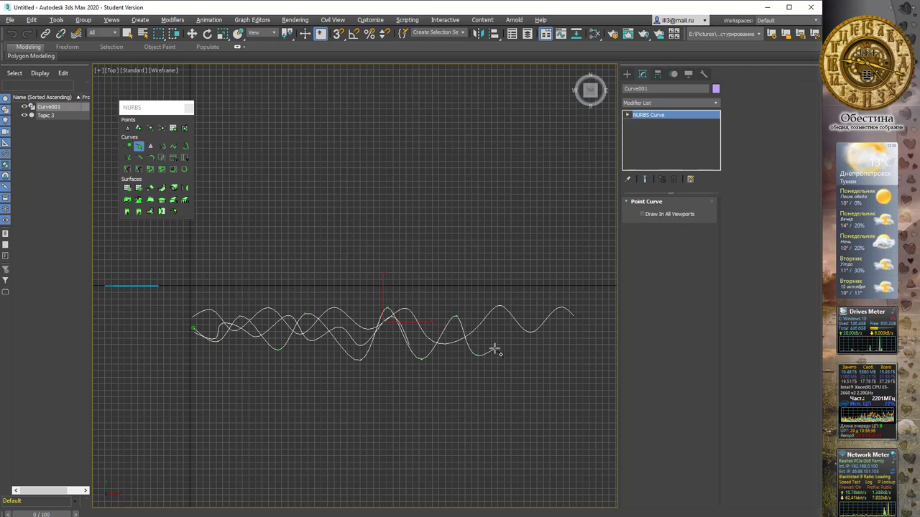
{"action": "left_click", "coordinate": [497, 340]}
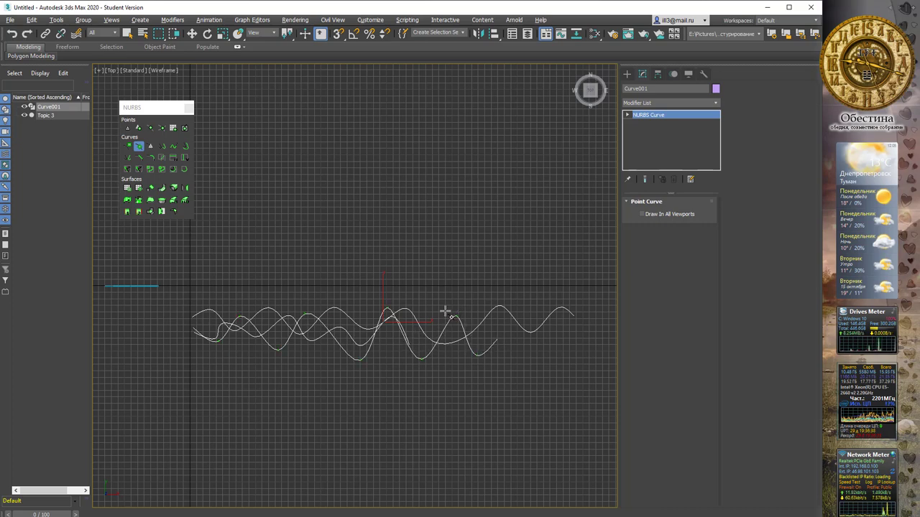
Restore the four viewports, orbit the Perspective view and maximize it.
{"action": "key", "text": "alt+w"}
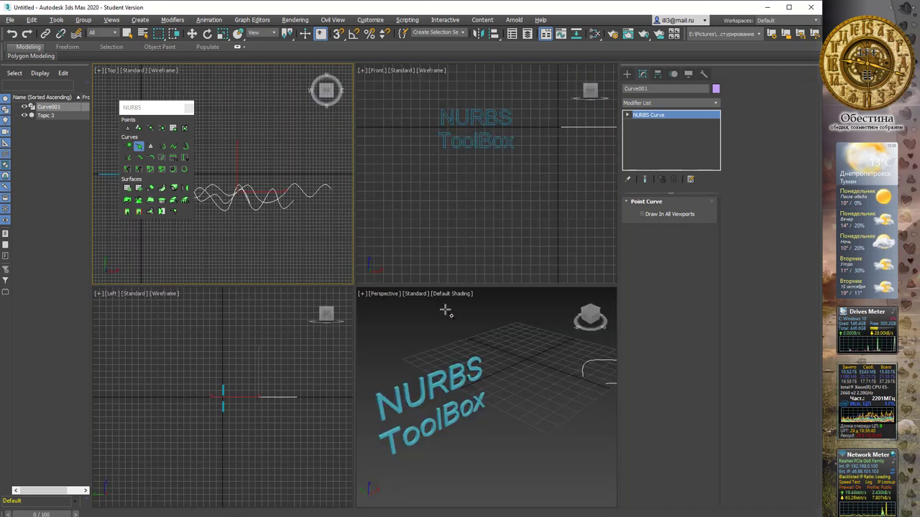
{"action": "middle_click", "coordinate": [510, 330]}
{"action": "mouse_move", "coordinate": [510, 330]}
{"action": "middle_mouse_down", "text": "alt"}
{"action": "mouse_move", "coordinate": [431, 339]}
{"action": "mouse_move", "coordinate": [487, 338]}
{"action": "mouse_move", "coordinate": [472, 361]}
{"action": "middle_mouse_up", "text": "alt"}
{"action": "key", "text": "alt+w"}
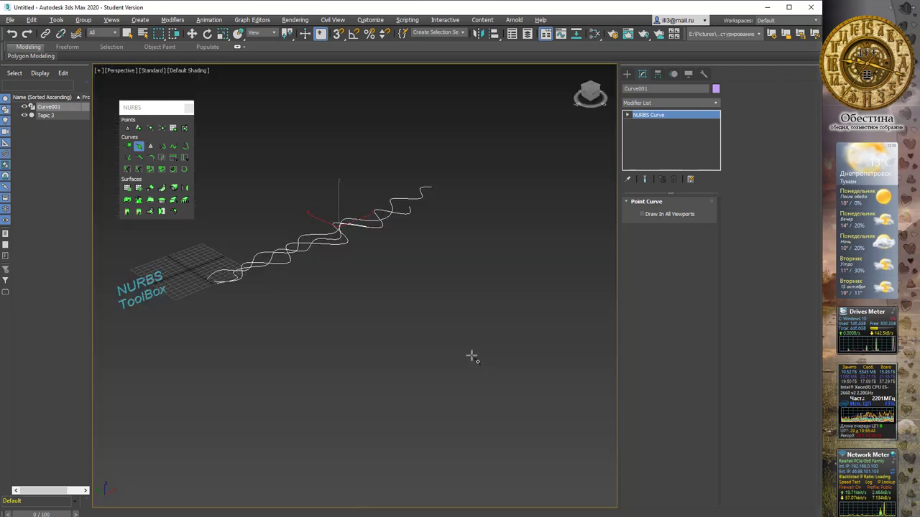
At Curve sub-object level, lift one wavy sub-curve well above the others.
{"action": "left_click", "coordinate": [626, 115]}
{"action": "left_click", "coordinate": [643, 131]}
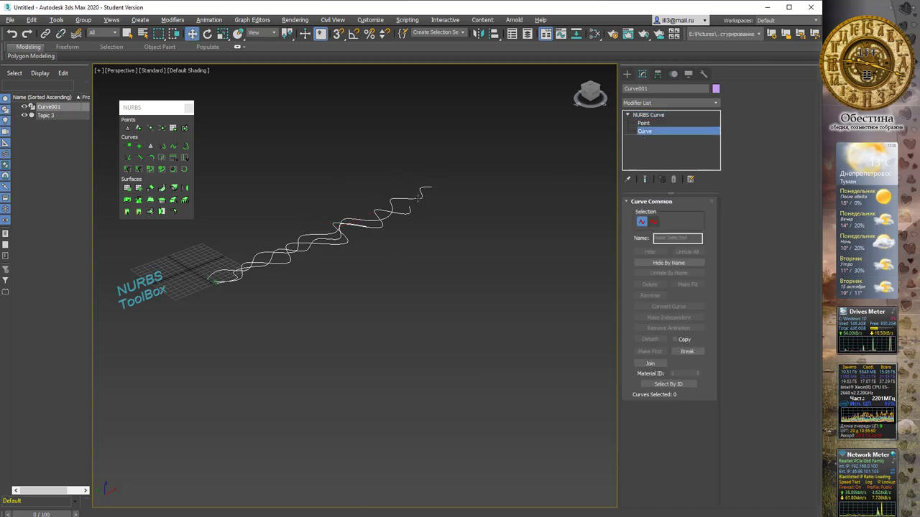
{"action": "left_click", "coordinate": [418, 197]}
{"action": "middle_click_drag", "start_coordinate": [384, 194], "coordinate": [406, 244]}
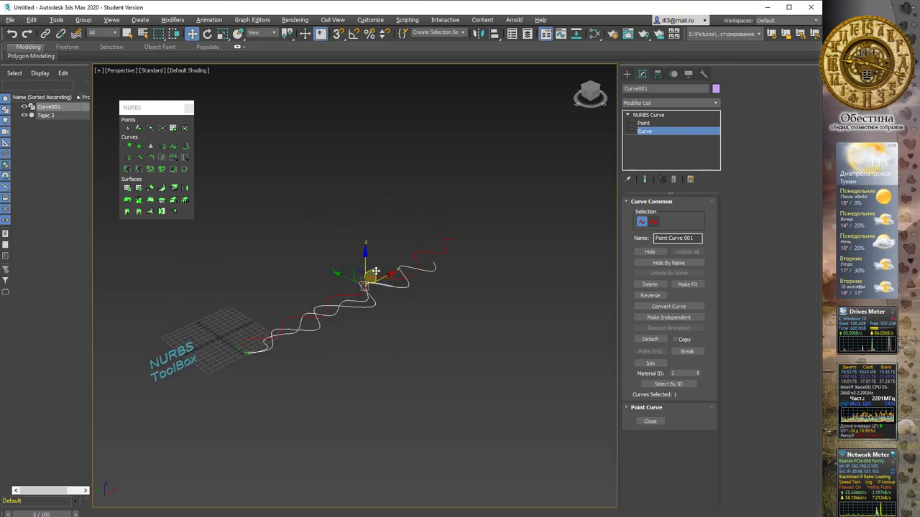
{"action": "left_click_drag", "start_coordinate": [354, 219], "coordinate": [332, 130]}
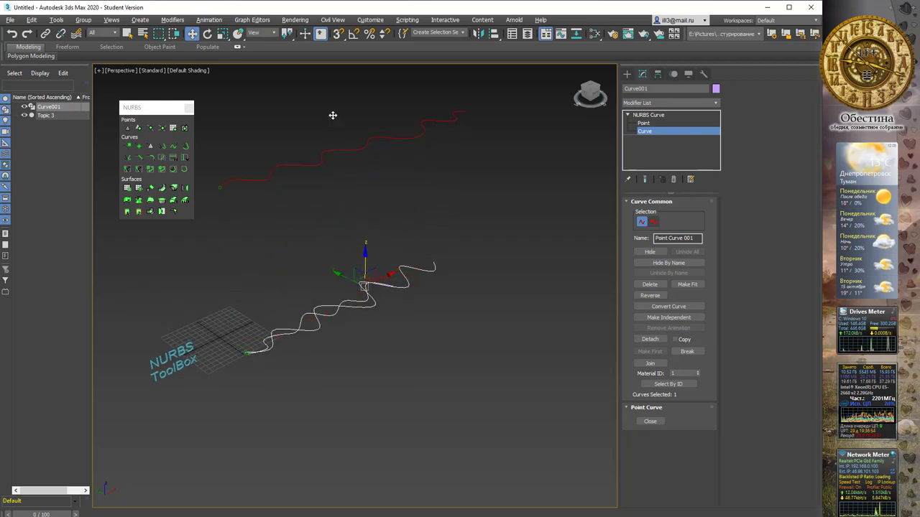
Drop another sub-curve to the bottom, set the third at middle height, and view from Front.
{"action": "left_click", "coordinate": [359, 287]}
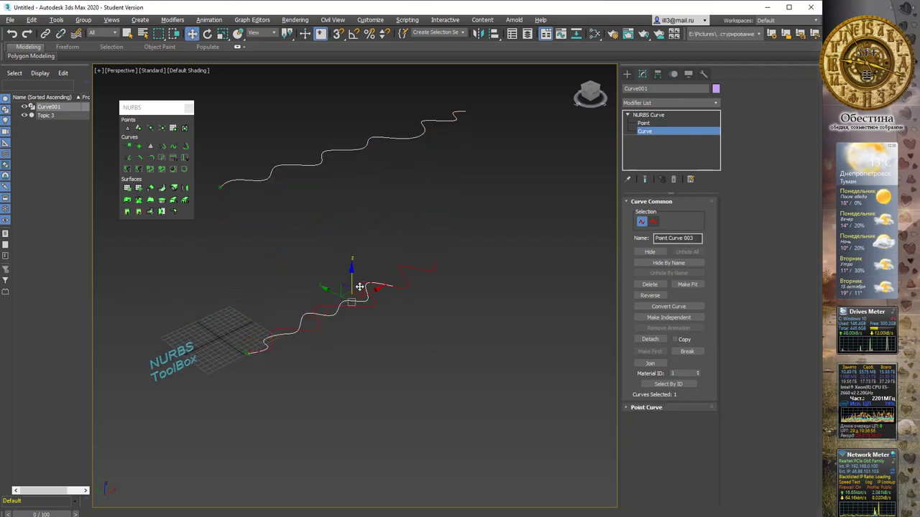
{"action": "left_click_drag", "start_coordinate": [340, 225], "coordinate": [337, 214]}
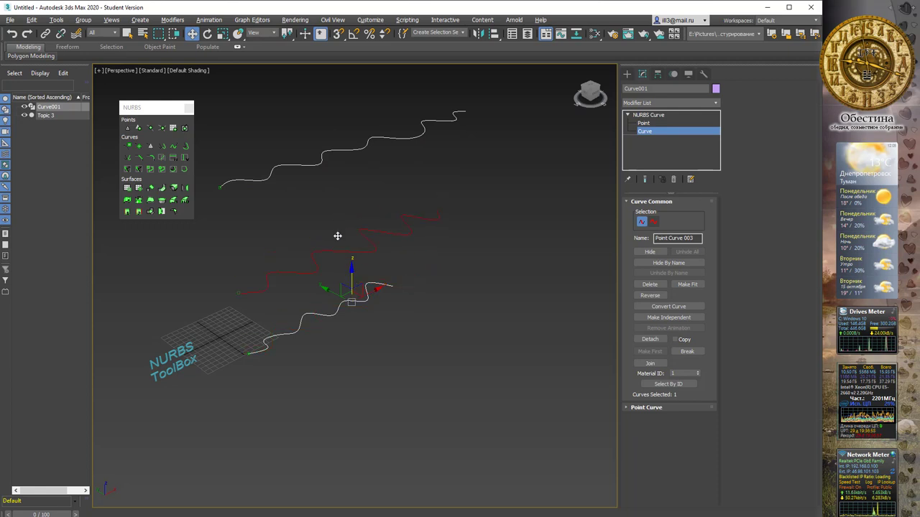
{"action": "left_click_drag", "start_coordinate": [345, 295], "coordinate": [271, 358]}
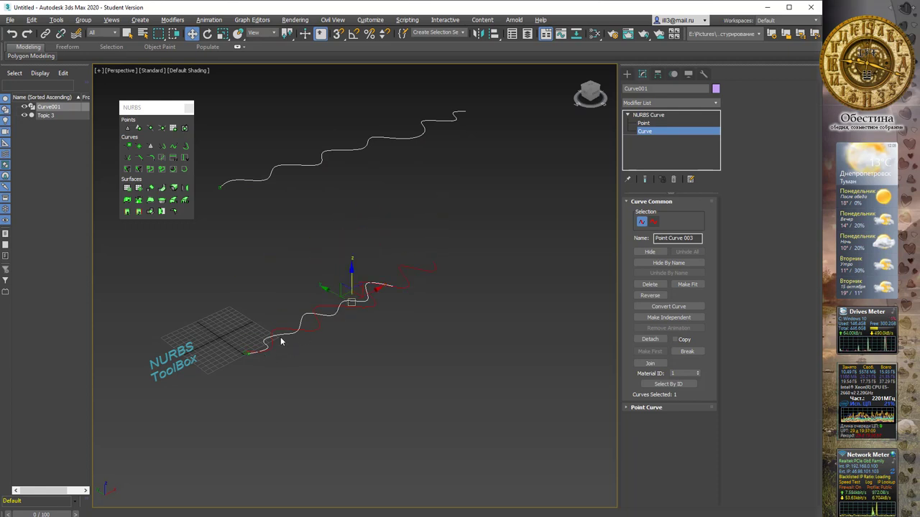
{"action": "left_click", "coordinate": [301, 329]}
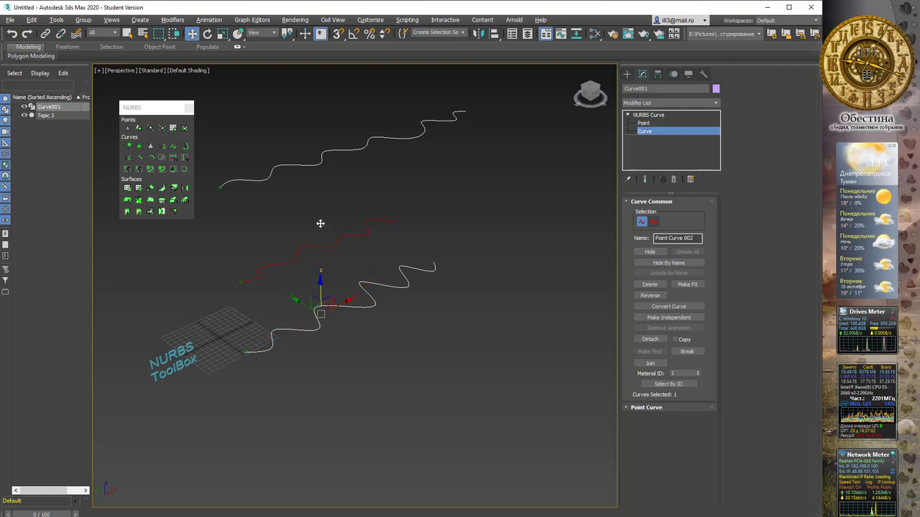
{"action": "left_click_drag", "start_coordinate": [320, 223], "coordinate": [320, 220]}
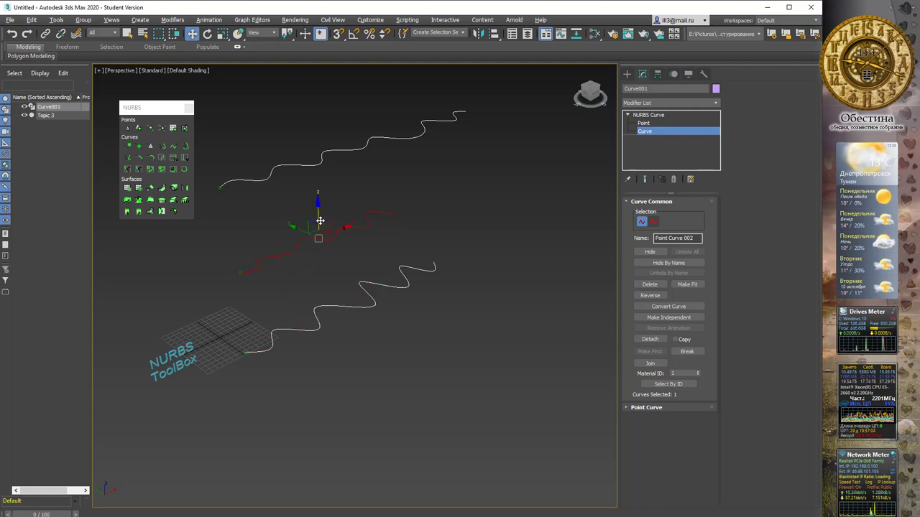
{"action": "key", "text": "f"}
{"action": "scroll", "coordinate": [350, 224], "scroll_direction": "down", "scroll_amount": 3}
Frame the curves in the Front view and box-select two of the sub-curves.
{"action": "mouse_move", "coordinate": [399, 226]}
{"action": "middle_mouse_down"}
{"action": "mouse_move", "coordinate": [406, 270]}
{"action": "mouse_move", "coordinate": [351, 263]}
{"action": "middle_mouse_up"}
{"action": "scroll", "coordinate": [406, 270], "scroll_direction": "down", "scroll_amount": 2}
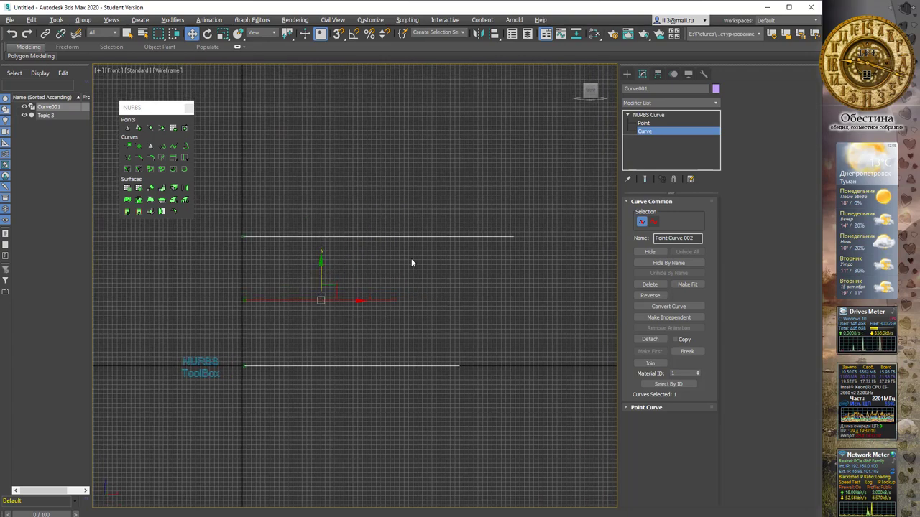
{"action": "middle_click_drag", "start_coordinate": [437, 272], "coordinate": [320, 279]}
{"action": "scroll", "coordinate": [414, 275], "scroll_direction": "down", "scroll_amount": 2}
{"action": "scroll", "coordinate": [380, 281], "scroll_direction": "down", "scroll_amount": 2}
{"action": "scroll", "coordinate": [381, 280], "scroll_direction": "down", "scroll_amount": 2}
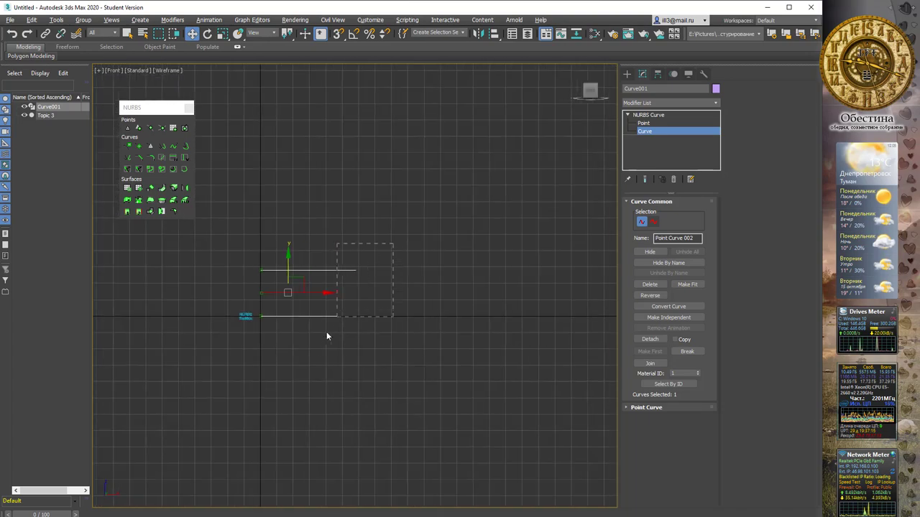
{"action": "left_click_drag", "start_coordinate": [326, 336], "coordinate": [321, 349]}
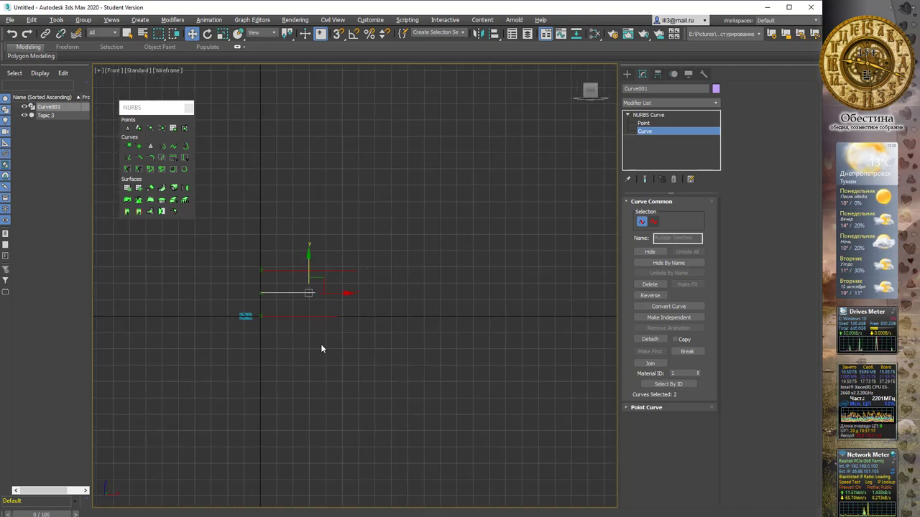
Clone Curve001 along X into four copies, Curve002 to Curve005.
{"action": "left_click", "coordinate": [648, 114]}
{"action": "middle_click_drag", "start_coordinate": [362, 252], "coordinate": [335, 287]}
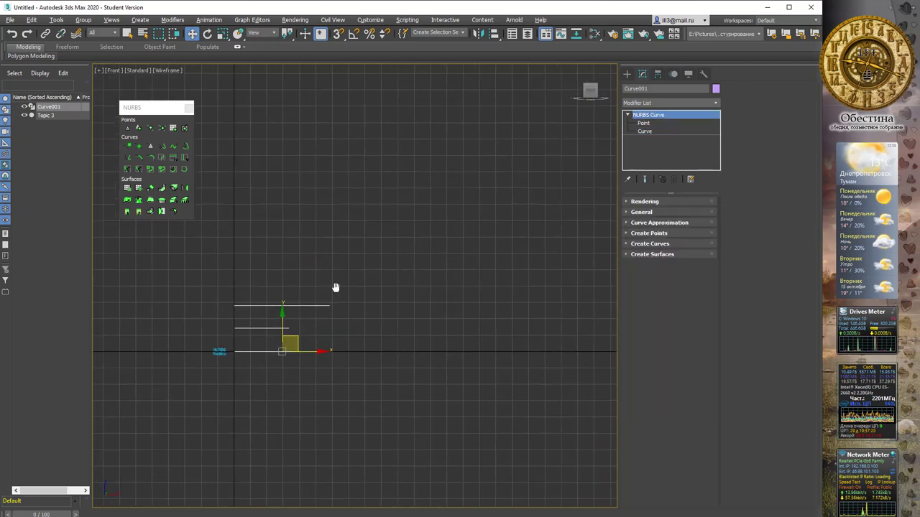
{"action": "left_click_drag", "start_coordinate": [310, 349], "coordinate": [451, 350], "text": "shift"}
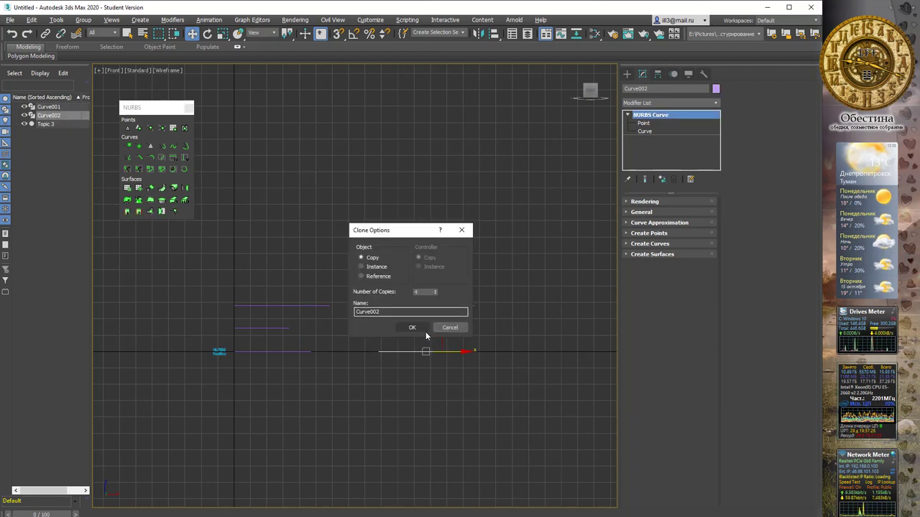
{"action": "left_click", "coordinate": [424, 330]}
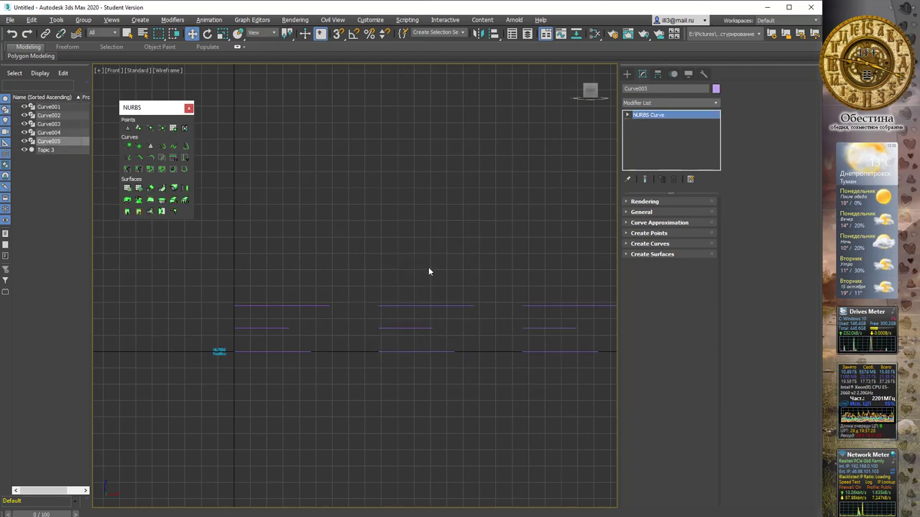
{"action": "middle_click_drag", "start_coordinate": [428, 272], "coordinate": [420, 273]}
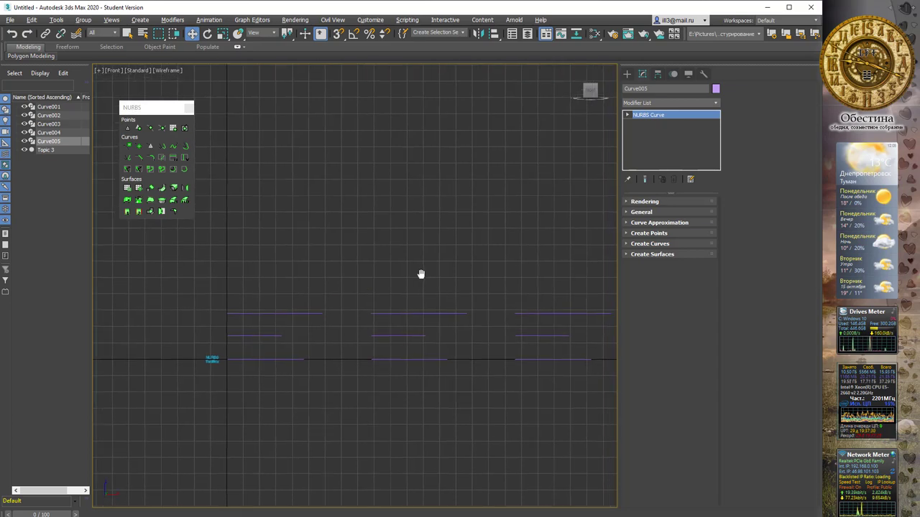
{"action": "key", "text": "p"}
{"action": "scroll", "coordinate": [464, 263], "scroll_direction": "down", "scroll_amount": 6}
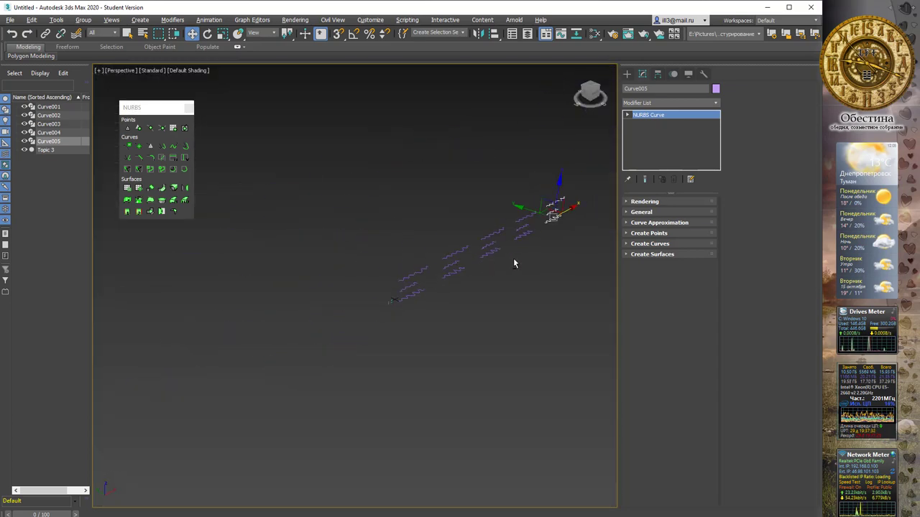
{"action": "mouse_move", "coordinate": [513, 264]}
{"action": "middle_mouse_down", "text": "alt"}
{"action": "mouse_move", "coordinate": [441, 259]}
{"action": "mouse_move", "coordinate": [427, 304]}
{"action": "middle_mouse_up", "text": "alt"}
{"action": "scroll", "coordinate": [490, 257], "scroll_direction": "up", "scroll_amount": 3}
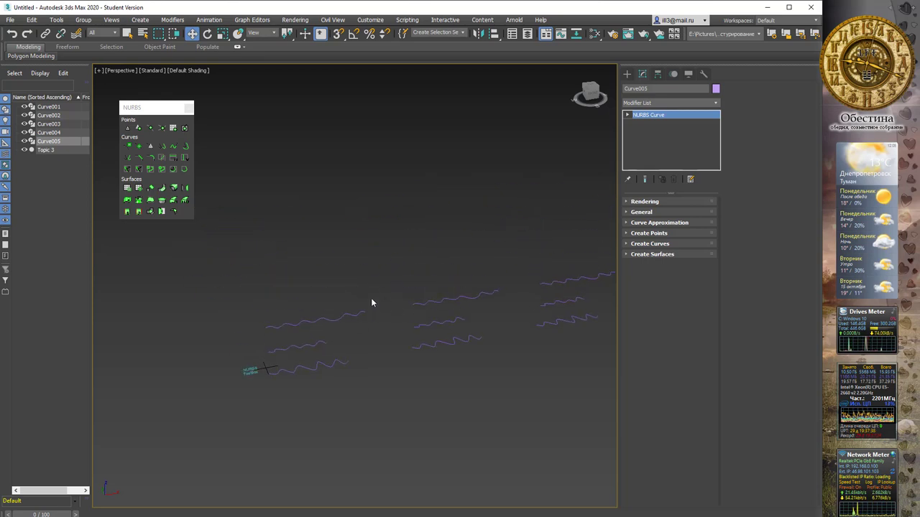
{"action": "mouse_move", "coordinate": [372, 302]}
{"action": "middle_mouse_down", "text": "alt"}
{"action": "mouse_move", "coordinate": [371, 324]}
{"action": "mouse_move", "coordinate": [373, 309]}
{"action": "middle_mouse_up", "text": "alt"}
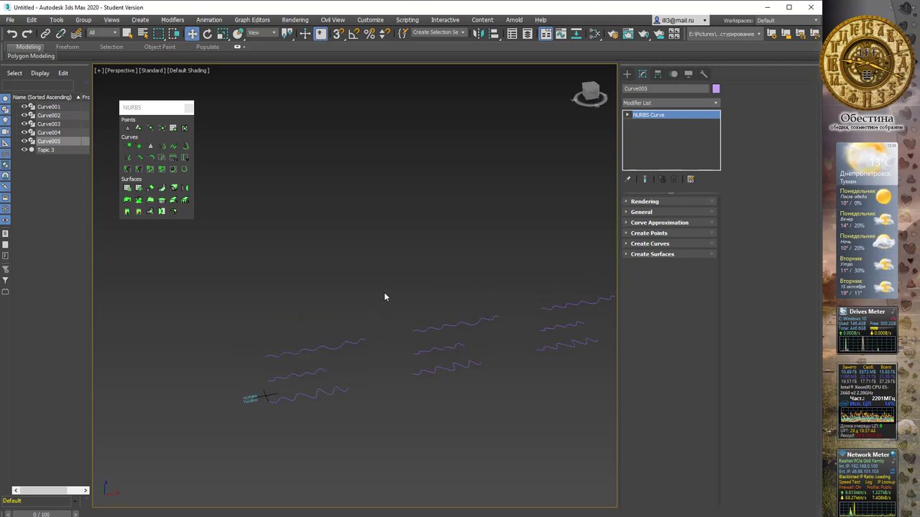
{"action": "key", "text": "f"}
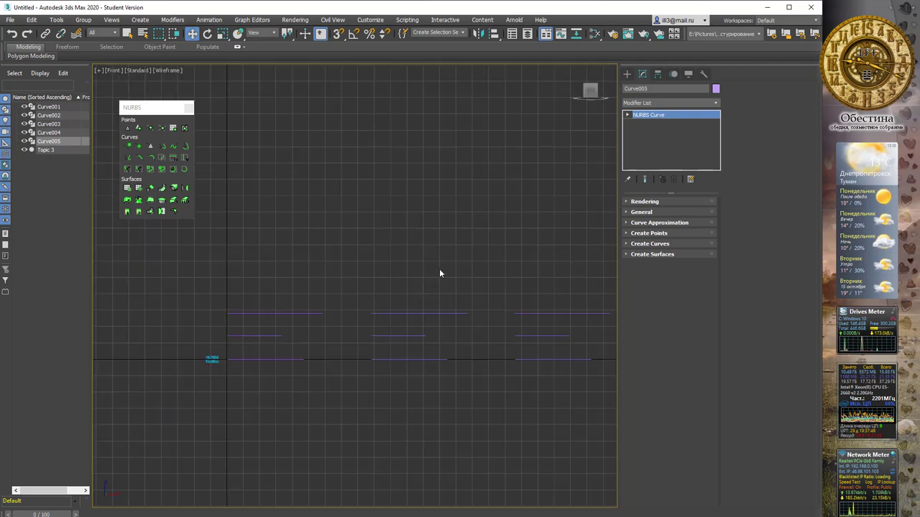
{"action": "scroll", "coordinate": [343, 278], "scroll_direction": "down", "scroll_amount": 2}
{"action": "scroll", "coordinate": [343, 277], "scroll_direction": "down", "scroll_amount": 2}
{"action": "middle_click_drag", "start_coordinate": [498, 285], "coordinate": [349, 293]}
{"action": "left_click", "coordinate": [383, 326]}
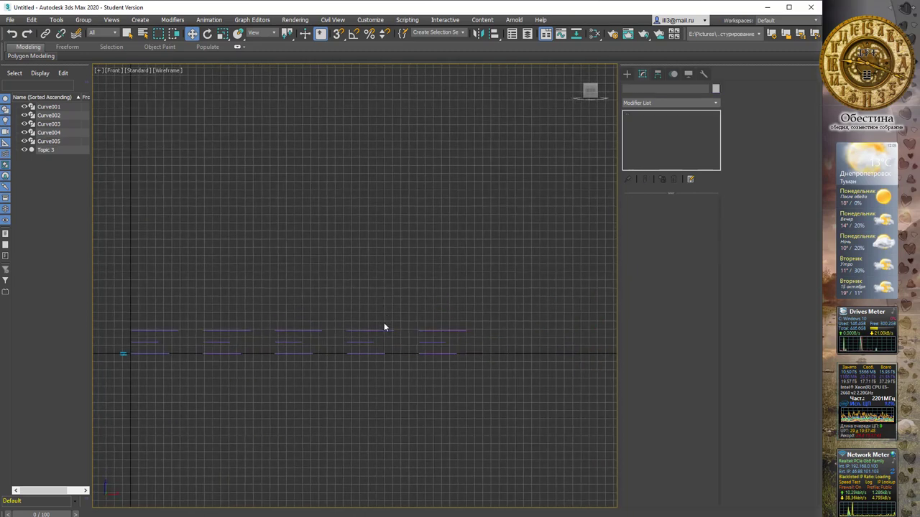
{"action": "mouse_move", "coordinate": [383, 327]}
{"action": "middle_mouse_down"}
{"action": "mouse_move", "coordinate": [378, 302]}
{"action": "mouse_move", "coordinate": [362, 302]}
{"action": "mouse_move", "coordinate": [363, 293]}
{"action": "middle_mouse_up"}
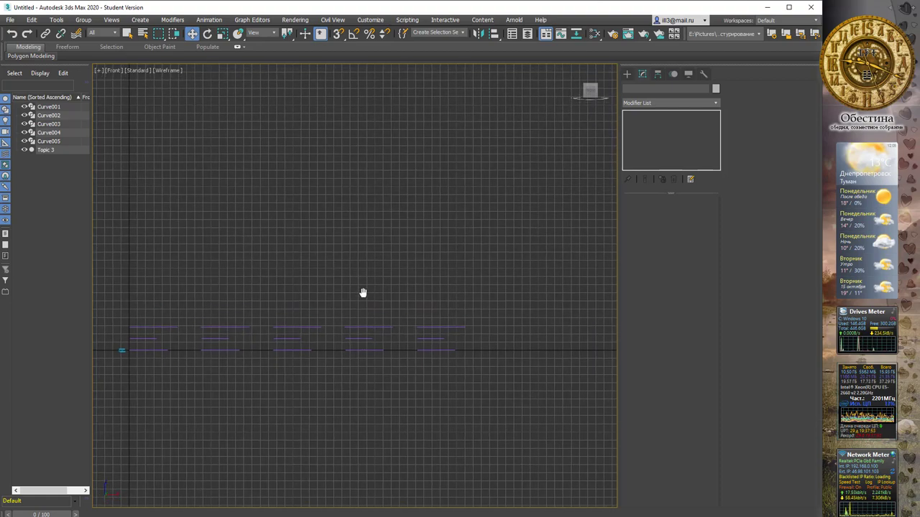
On Curve003, draw a point curve joining the top and middle lines' ends.
{"action": "left_click", "coordinate": [306, 328]}
{"action": "scroll", "coordinate": [329, 323], "scroll_direction": "up", "scroll_amount": 1}
{"action": "scroll", "coordinate": [340, 324], "scroll_direction": "up", "scroll_amount": 2}
{"action": "scroll", "coordinate": [339, 327], "scroll_direction": "up", "scroll_amount": 2}
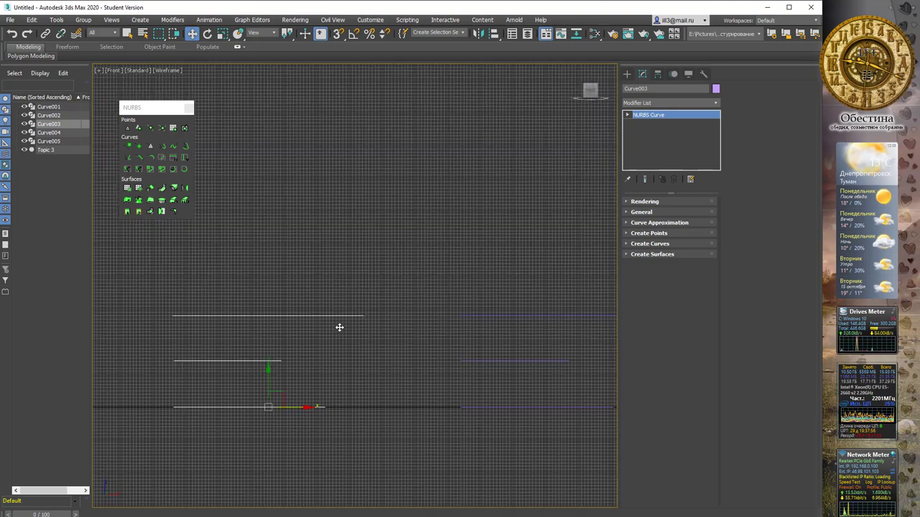
{"action": "left_click", "coordinate": [139, 147]}
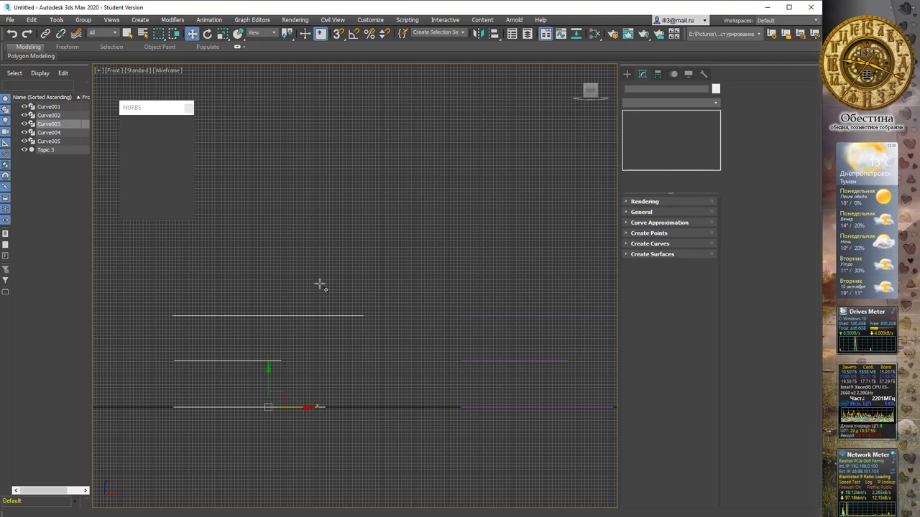
{"action": "left_click", "coordinate": [364, 315]}
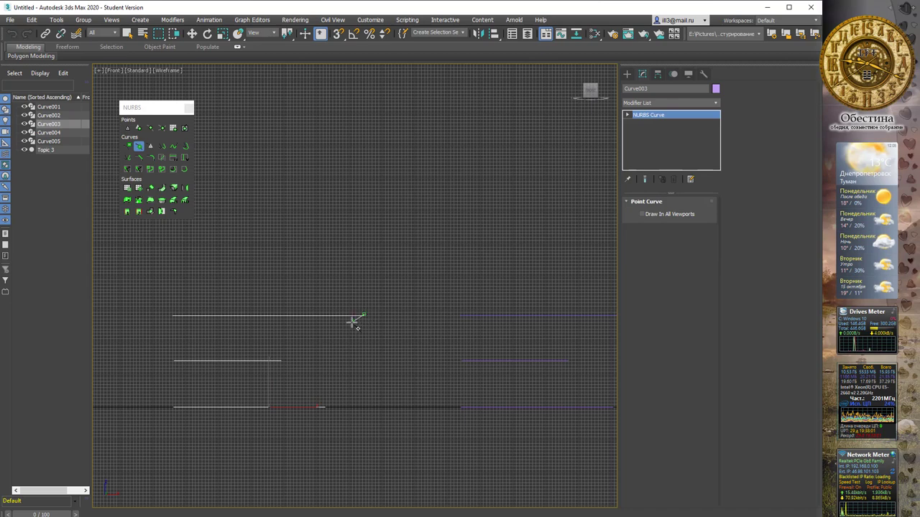
{"action": "left_click", "coordinate": [325, 351]}
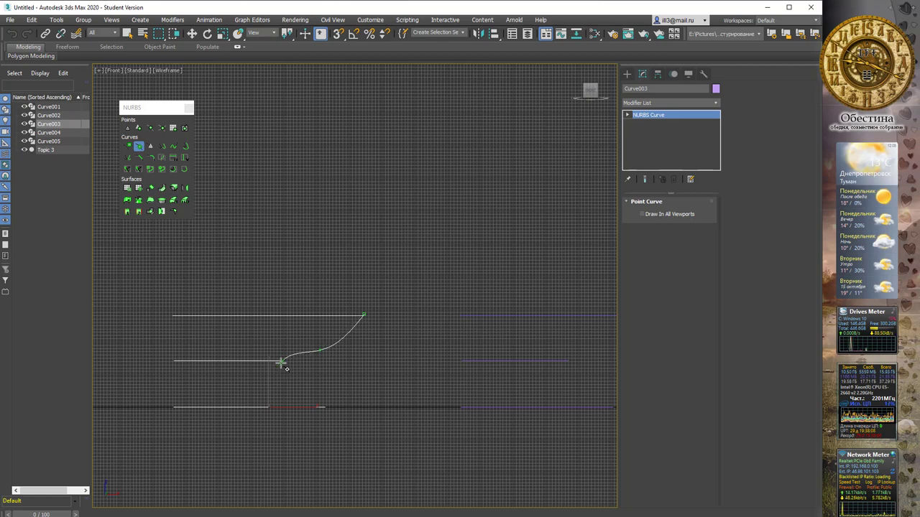
{"action": "left_click", "coordinate": [282, 361]}
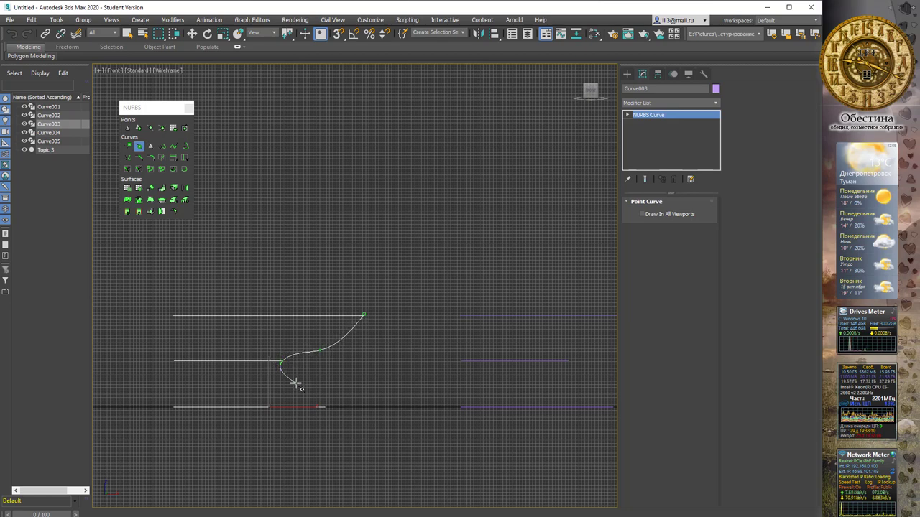
{"action": "right_click", "coordinate": [323, 410]}
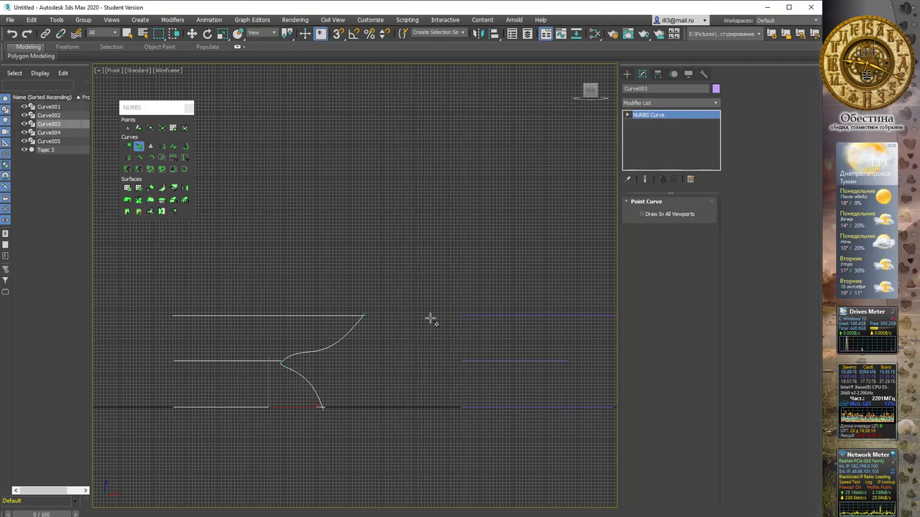
On the next set, draw an S-bending curve down the right ends of all three lines.
{"action": "middle_click_drag", "start_coordinate": [480, 301], "coordinate": [367, 304]}
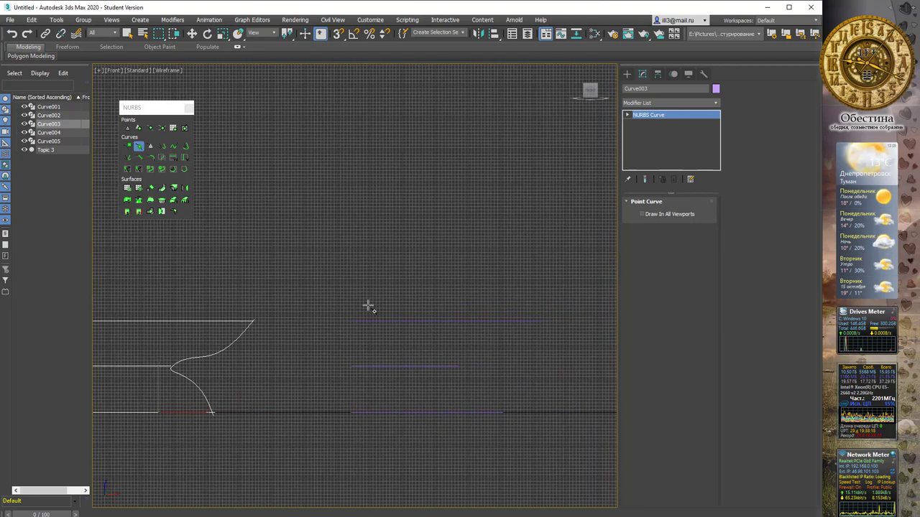
{"action": "key", "text": "w"}
{"action": "left_click_drag", "start_coordinate": [435, 302], "coordinate": [469, 350]}
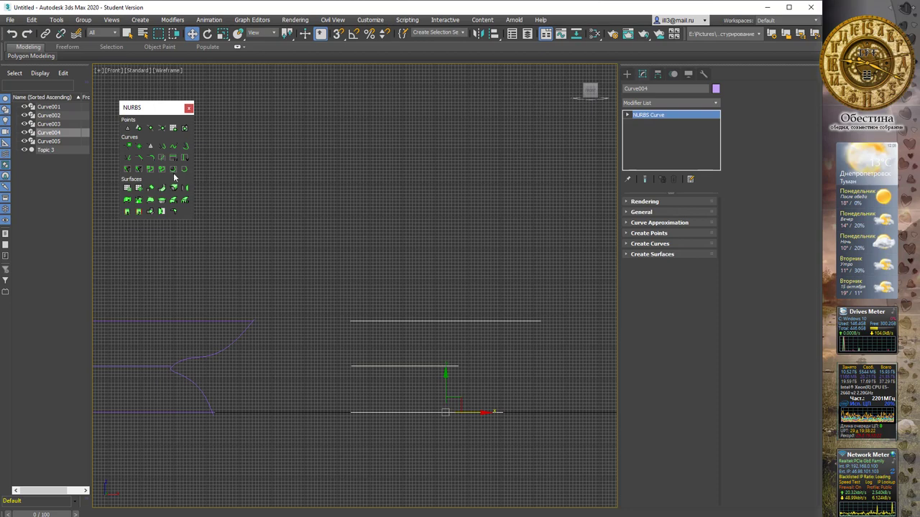
{"action": "left_click", "coordinate": [139, 146]}
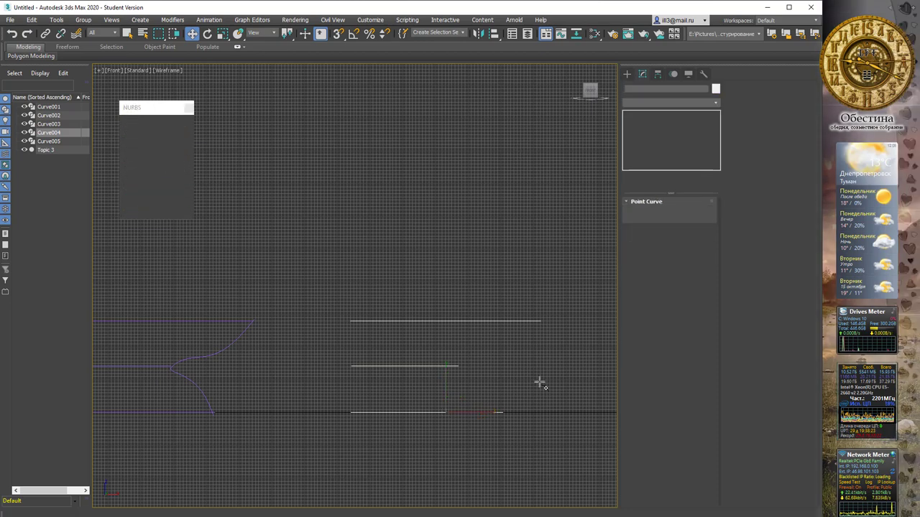
{"action": "left_click", "coordinate": [540, 319]}
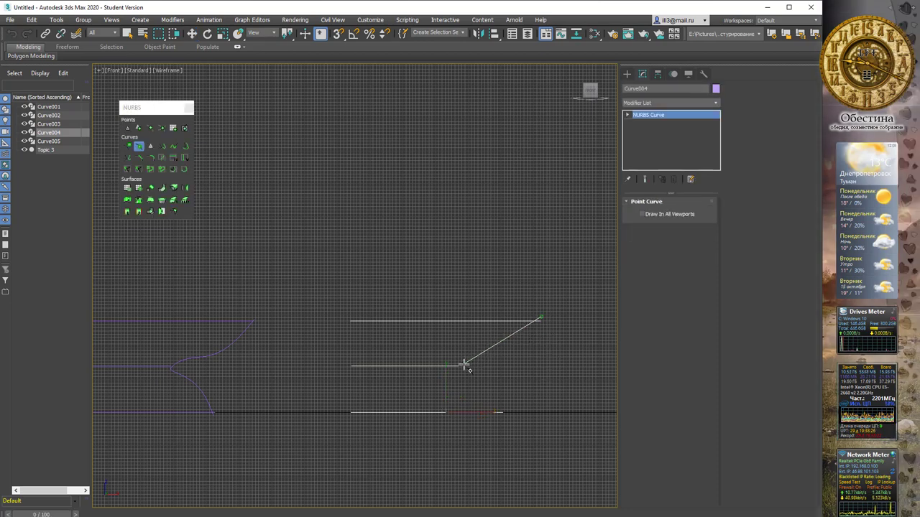
{"action": "left_click", "coordinate": [513, 351]}
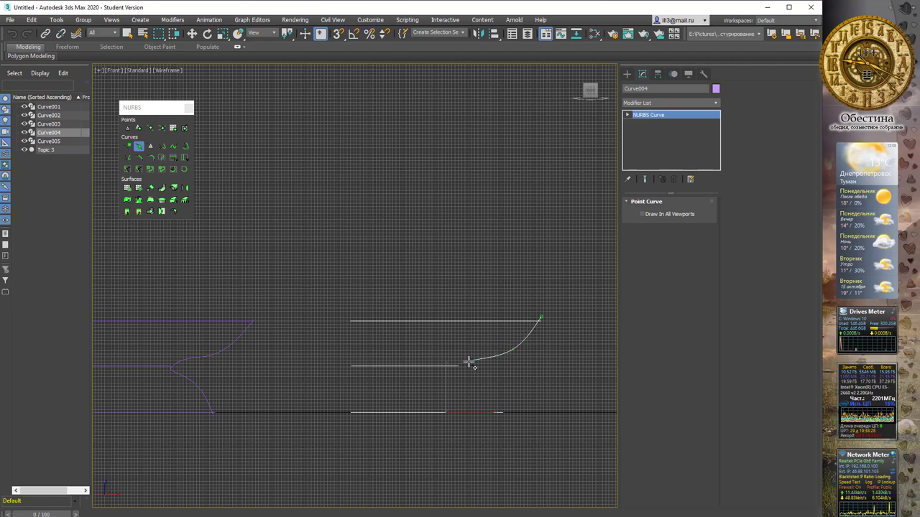
{"action": "left_click", "coordinate": [459, 368]}
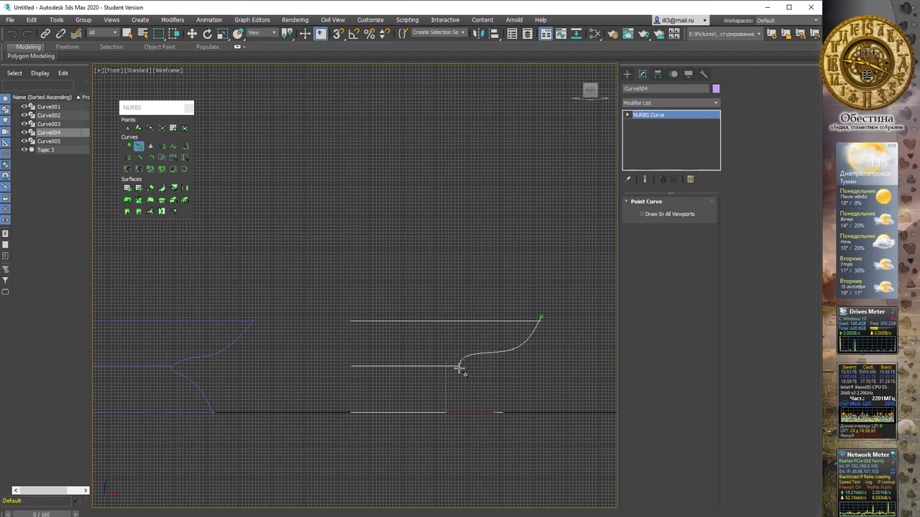
{"action": "left_click", "coordinate": [465, 374]}
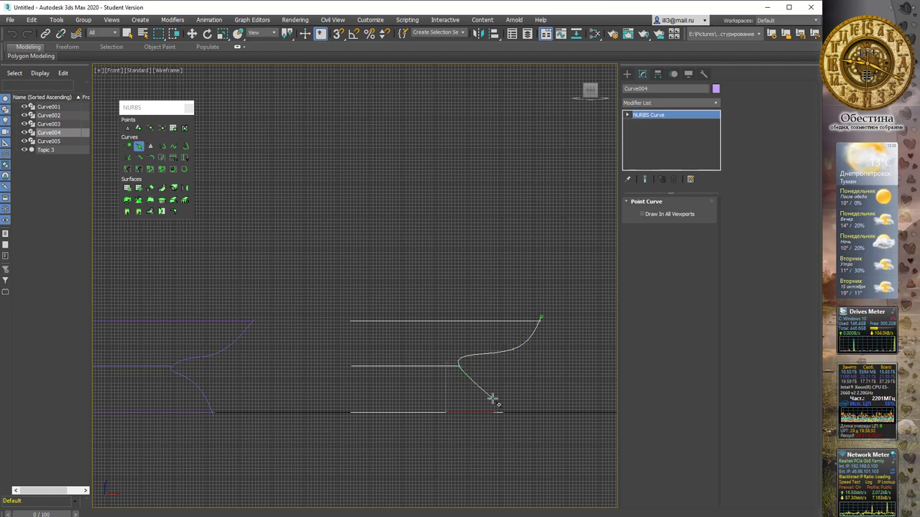
{"action": "left_click", "coordinate": [505, 415]}
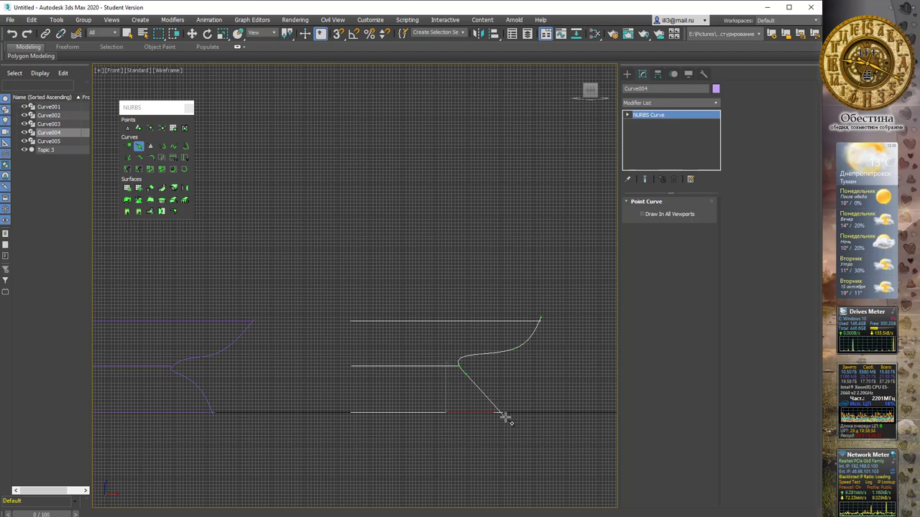
{"action": "right_click", "coordinate": [505, 415]}
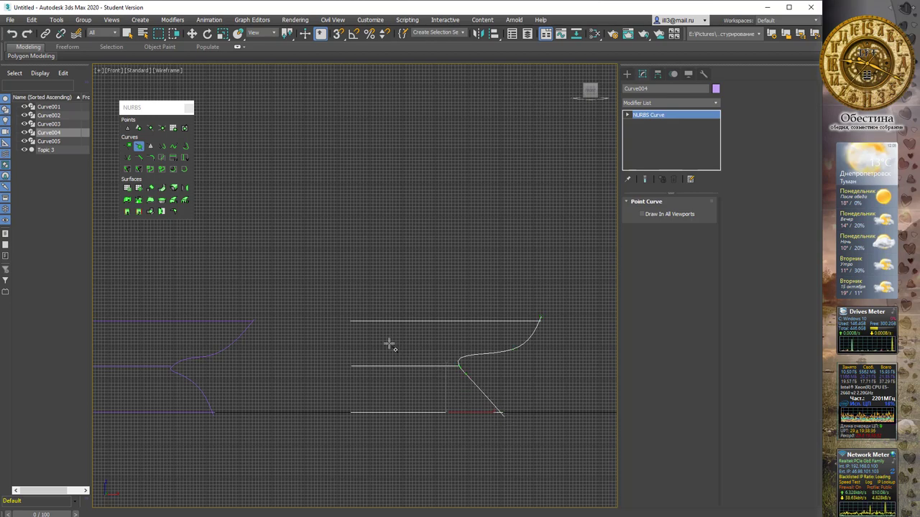
Draw a straight vertical curve from the top line's left end to the bottom line.
{"action": "left_click", "coordinate": [352, 319]}
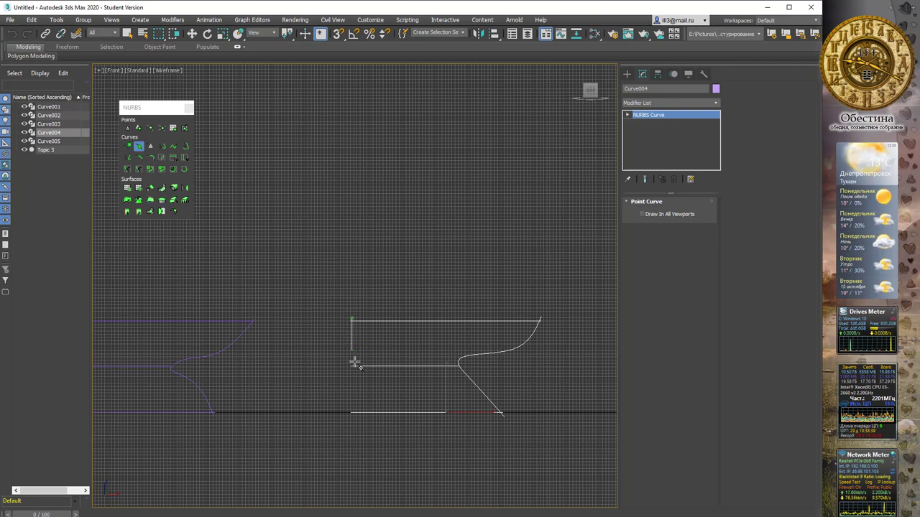
{"action": "left_click", "coordinate": [350, 410]}
{"action": "right_click", "coordinate": [351, 411]}
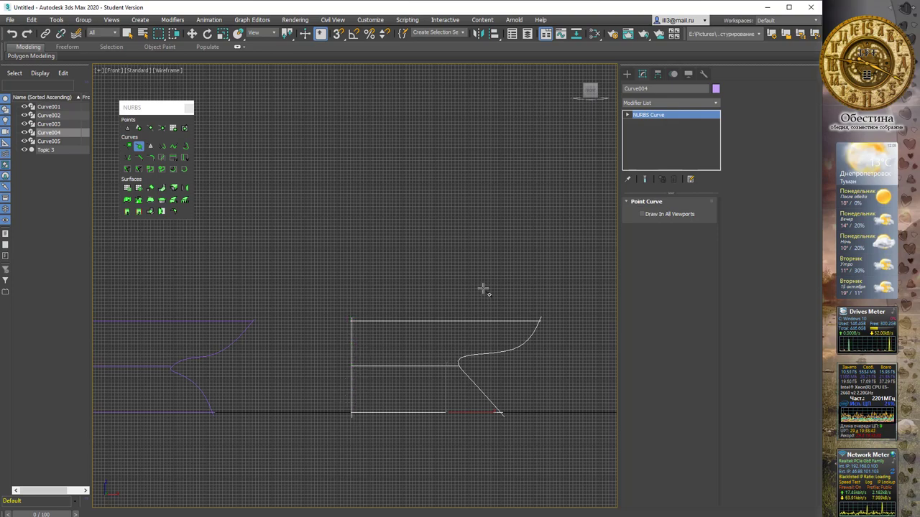
{"action": "scroll", "coordinate": [475, 280], "scroll_direction": "down", "scroll_amount": 2}
{"action": "scroll", "coordinate": [459, 281], "scroll_direction": "down", "scroll_amount": 1}
{"action": "scroll", "coordinate": [411, 290], "scroll_direction": "down", "scroll_amount": 2}
Delete Curve005 and replace it with a copy of Curve004 placed to the right.
{"action": "right_click", "coordinate": [410, 288]}
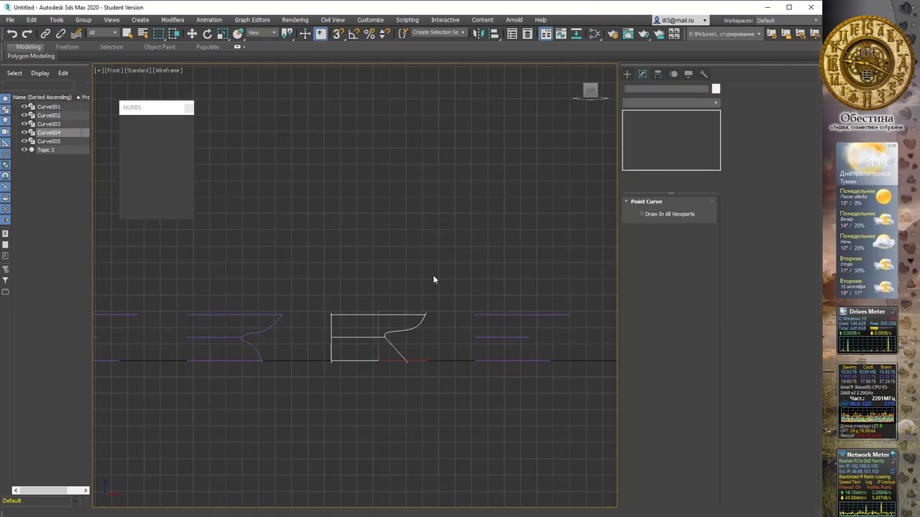
{"action": "left_click_drag", "start_coordinate": [512, 418], "coordinate": [513, 418]}
{"action": "key", "text": "Delete"}
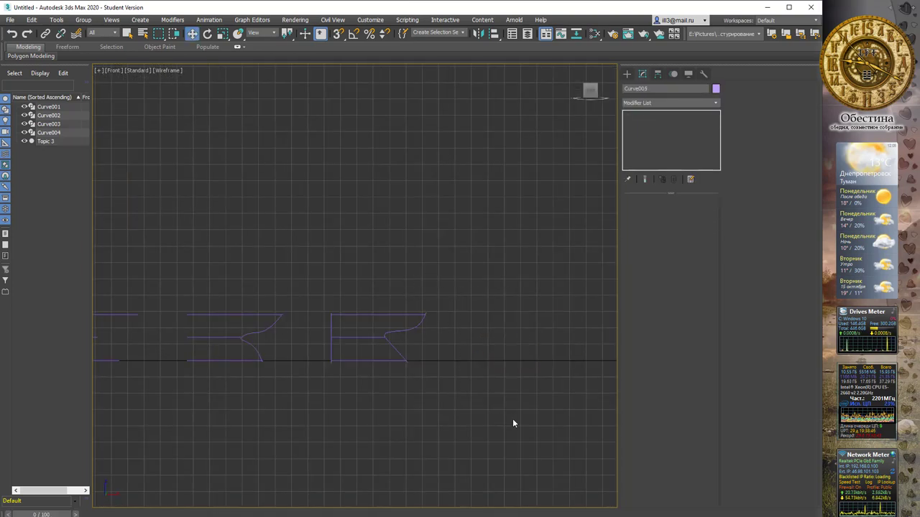
{"action": "left_click", "coordinate": [353, 313]}
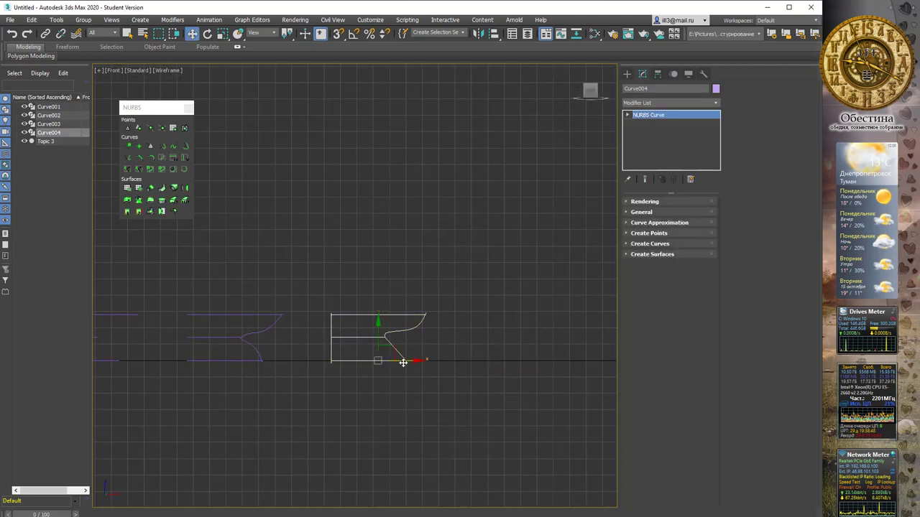
{"action": "left_click_drag", "start_coordinate": [407, 360], "coordinate": [529, 360], "text": "shift"}
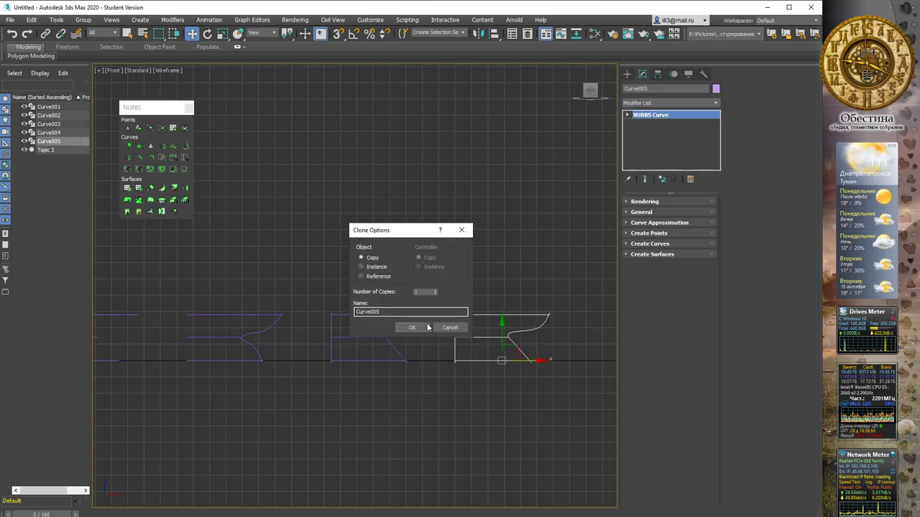
{"action": "left_click", "coordinate": [413, 328]}
Switch to Perspective, orbit in close to the first curve set, and select Curve001.
{"action": "middle_click_drag", "start_coordinate": [355, 241], "coordinate": [369, 250]}
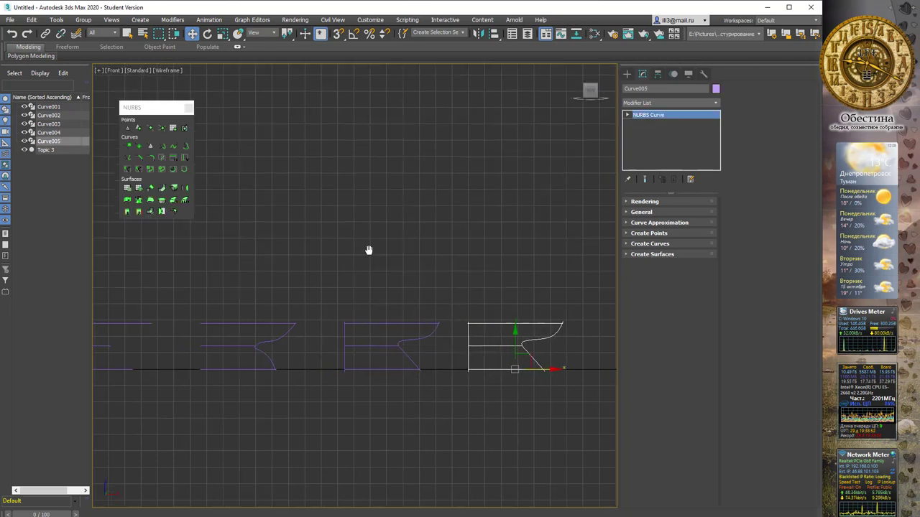
{"action": "key", "text": "p"}
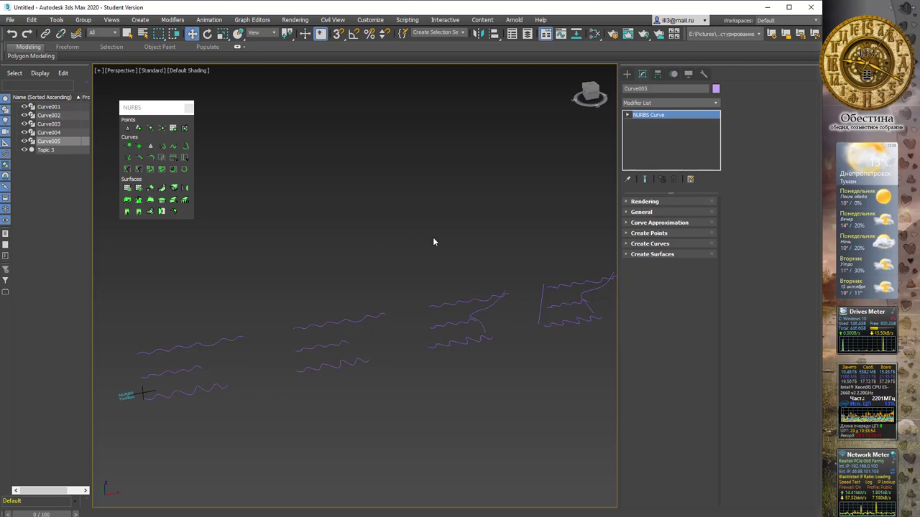
{"action": "mouse_move", "coordinate": [547, 234]}
{"action": "middle_mouse_down", "text": "alt"}
{"action": "mouse_move", "coordinate": [479, 237]}
{"action": "mouse_move", "coordinate": [558, 246]}
{"action": "mouse_move", "coordinate": [576, 234]}
{"action": "mouse_move", "coordinate": [539, 226]}
{"action": "middle_mouse_up", "text": "alt"}
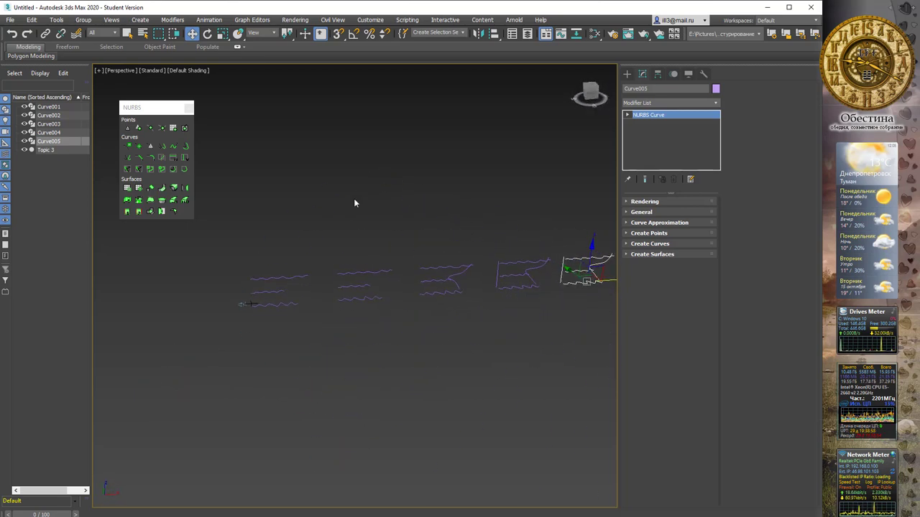
{"action": "scroll", "coordinate": [353, 266], "scroll_direction": "up", "scroll_amount": 3}
{"action": "middle_click_drag", "start_coordinate": [273, 283], "coordinate": [294, 289]}
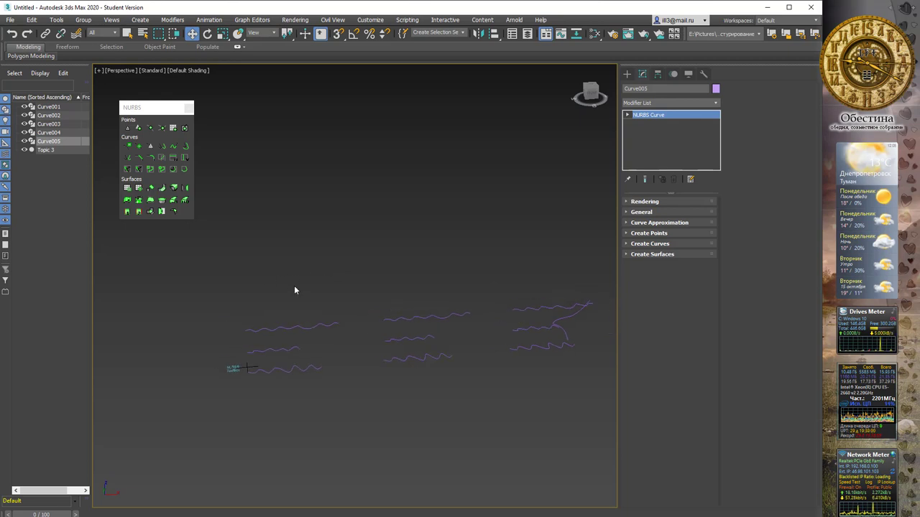
{"action": "mouse_move", "coordinate": [264, 255]}
{"action": "middle_mouse_down", "text": "alt"}
{"action": "mouse_move", "coordinate": [318, 297]}
{"action": "mouse_move", "coordinate": [330, 291]}
{"action": "middle_mouse_up", "text": "alt"}
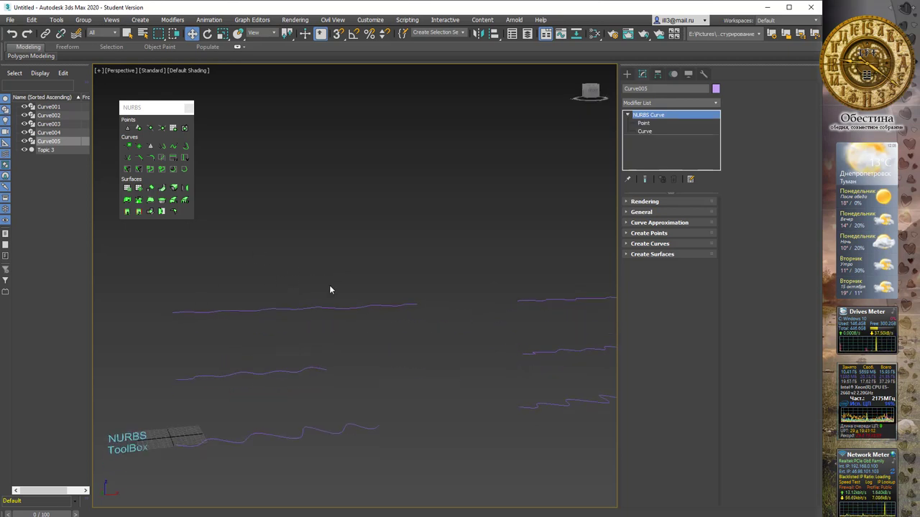
{"action": "left_click", "coordinate": [627, 115]}
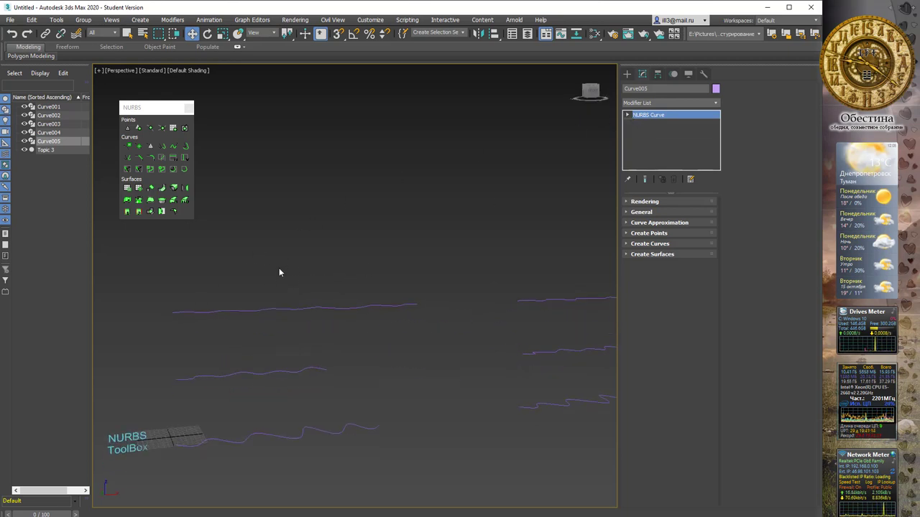
{"action": "left_click_drag", "start_coordinate": [272, 328], "coordinate": [277, 318]}
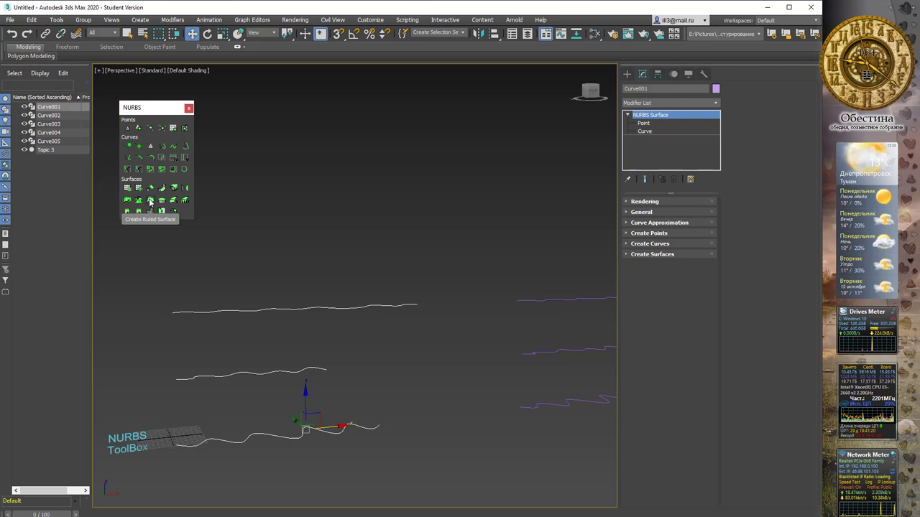
Create two ruled surfaces: top curve to middle curve, and middle curve to bottom curve.
{"action": "left_click", "coordinate": [150, 202]}
{"action": "left_click", "coordinate": [273, 310]}
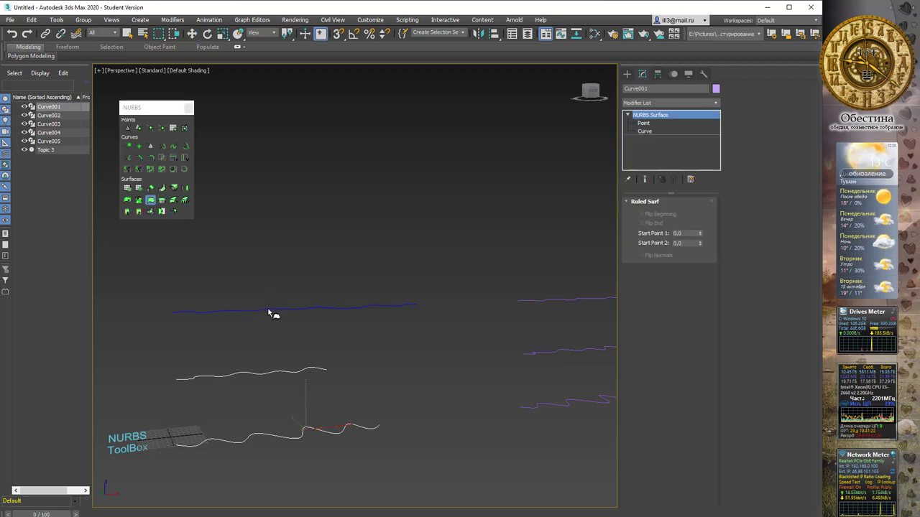
{"action": "left_click", "coordinate": [271, 376]}
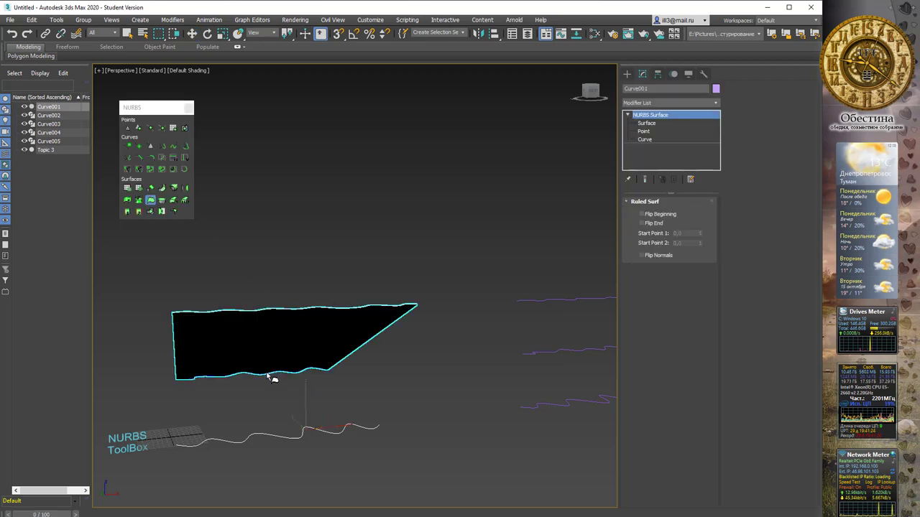
{"action": "left_click", "coordinate": [276, 437]}
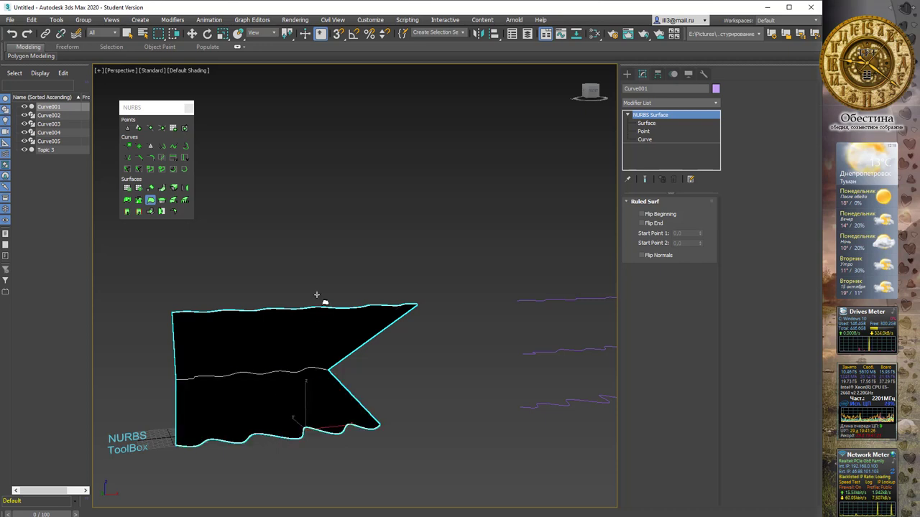
{"action": "right_click", "coordinate": [308, 262]}
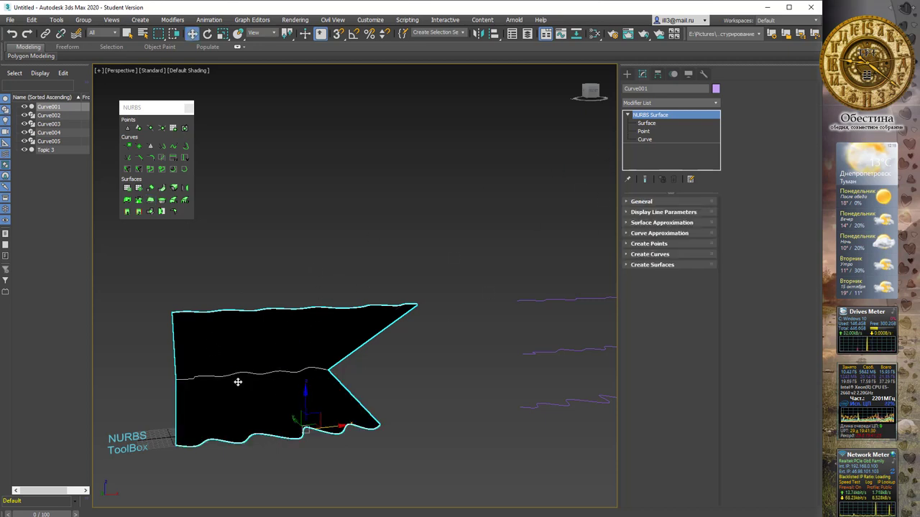
Enable Flip Normals on both ruled surfaces so they show purple.
{"action": "left_click", "coordinate": [646, 123]}
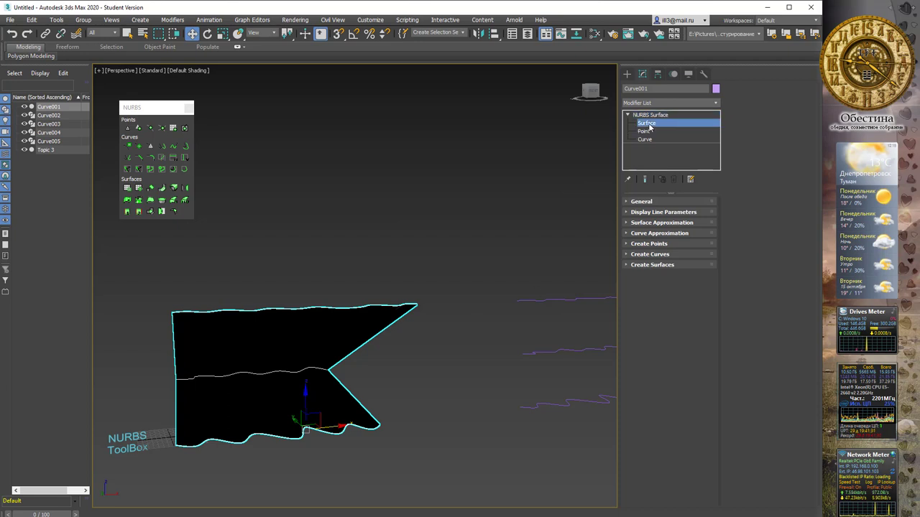
{"action": "left_click", "coordinate": [312, 392]}
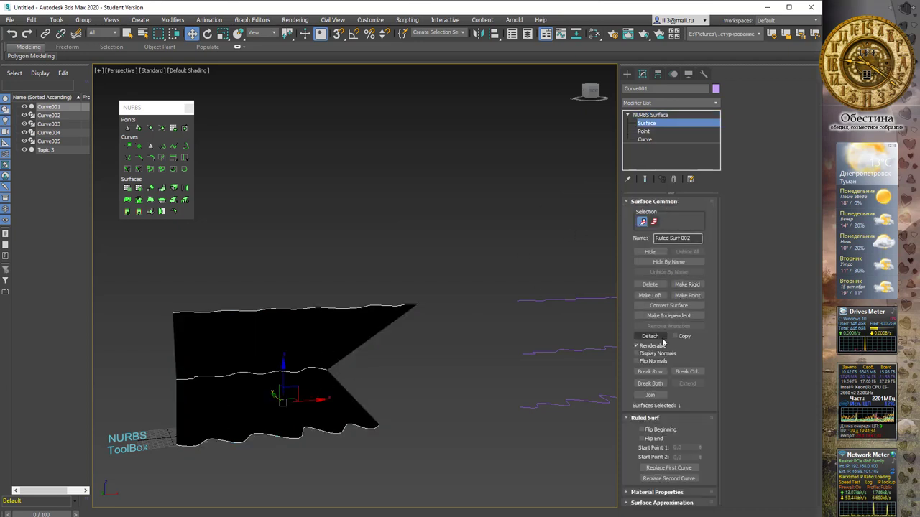
{"action": "left_click", "coordinate": [649, 363]}
{"action": "left_click", "coordinate": [335, 328]}
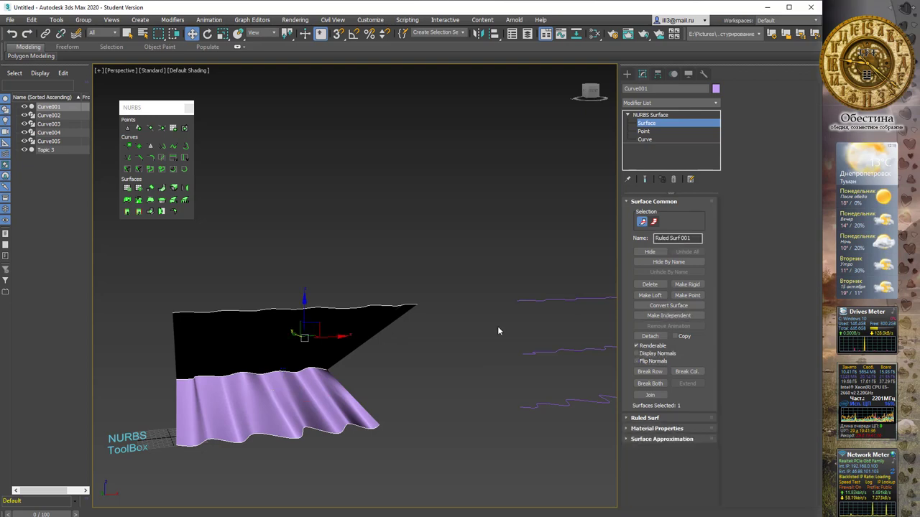
{"action": "left_click", "coordinate": [646, 361]}
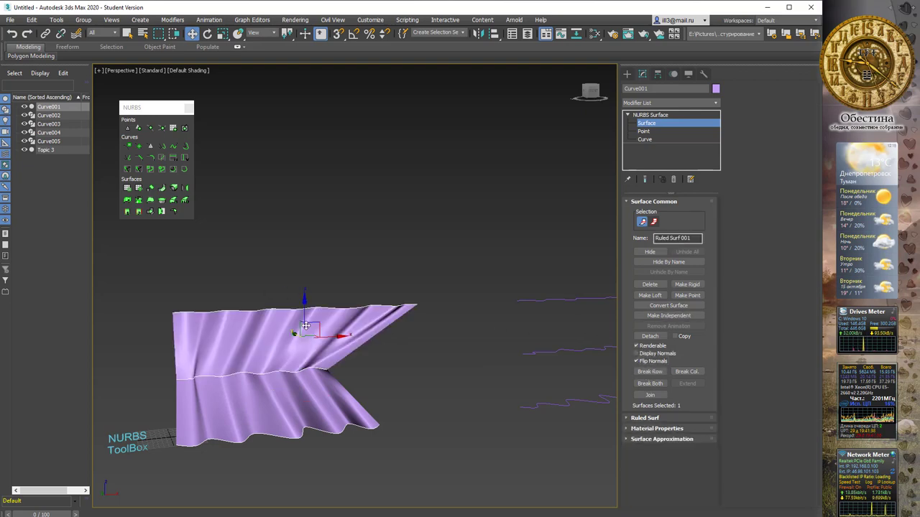
Orbit to inspect the draped panel, reselect it, and select the next wavy curve set.
{"action": "mouse_move", "coordinate": [304, 298]}
{"action": "middle_mouse_down", "text": "alt"}
{"action": "mouse_move", "coordinate": [327, 293]}
{"action": "mouse_move", "coordinate": [331, 263]}
{"action": "mouse_move", "coordinate": [268, 255]}
{"action": "middle_mouse_up", "text": "alt"}
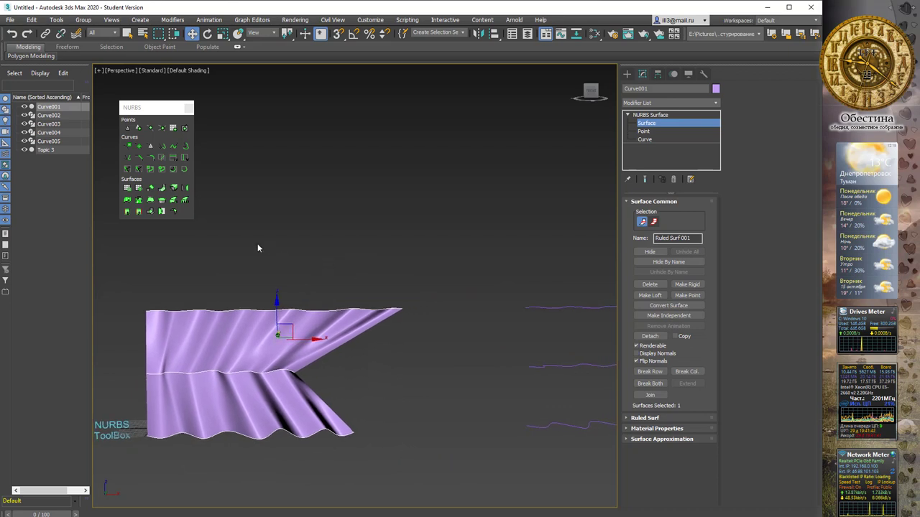
{"action": "mouse_move", "coordinate": [349, 265]}
{"action": "middle_mouse_down", "text": "alt"}
{"action": "mouse_move", "coordinate": [363, 255]}
{"action": "mouse_move", "coordinate": [268, 308]}
{"action": "middle_mouse_up", "text": "alt"}
{"action": "key", "text": "ctrl+b"}
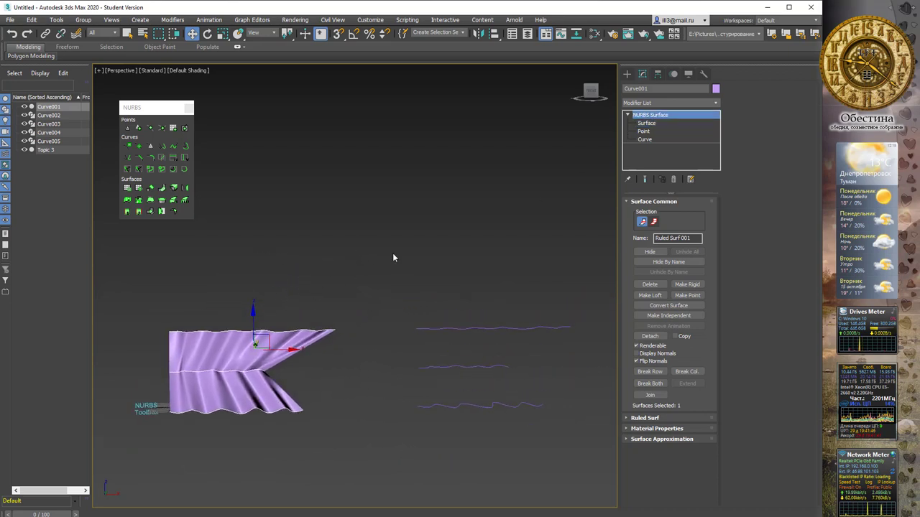
{"action": "left_click", "coordinate": [394, 257]}
{"action": "left_click", "coordinate": [236, 353]}
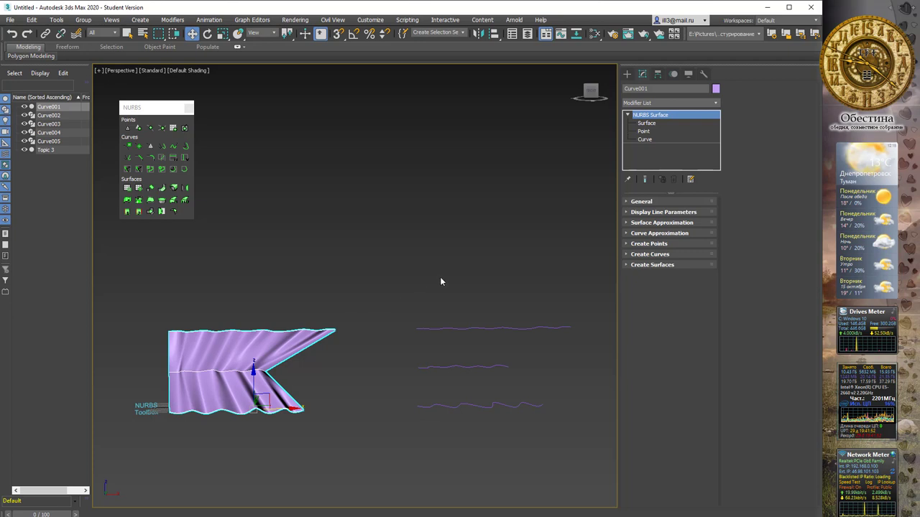
{"action": "middle_click_drag", "start_coordinate": [440, 281], "coordinate": [380, 274]}
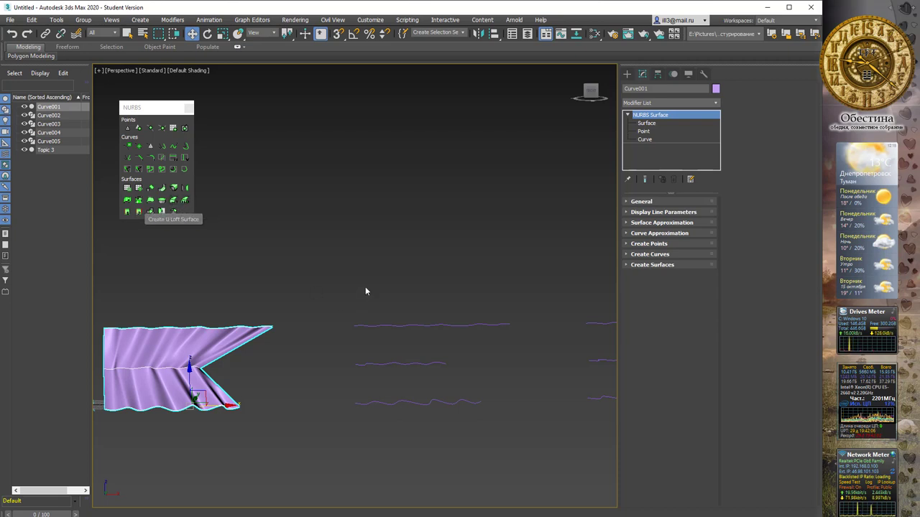
{"action": "left_click_drag", "start_coordinate": [365, 287], "coordinate": [403, 357]}
Create a U Loft surface on Curve002 through its top, middle and bottom wavy curves.
{"action": "left_click", "coordinate": [382, 329]}
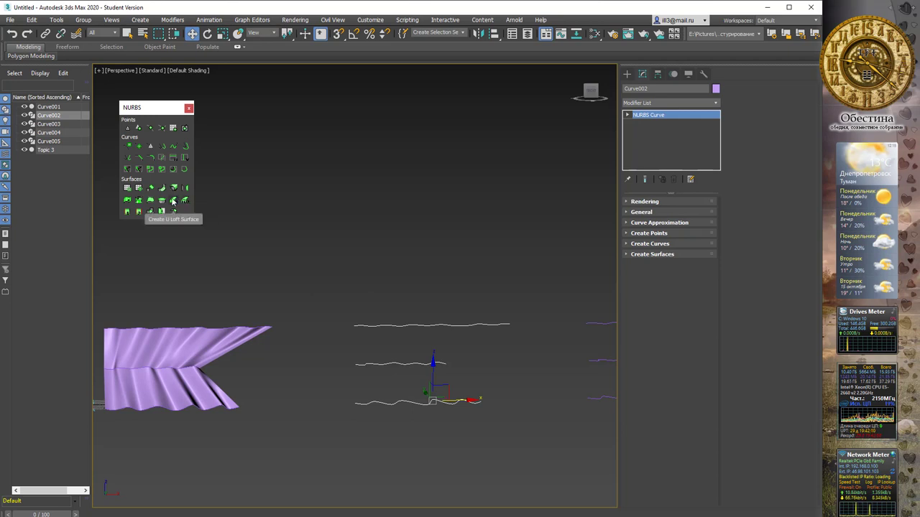
{"action": "left_click", "coordinate": [172, 202]}
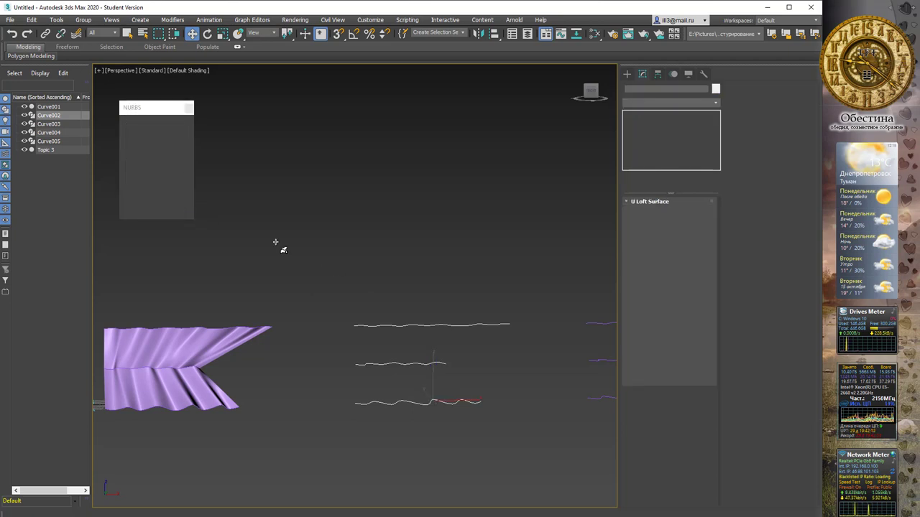
{"action": "left_click", "coordinate": [378, 328]}
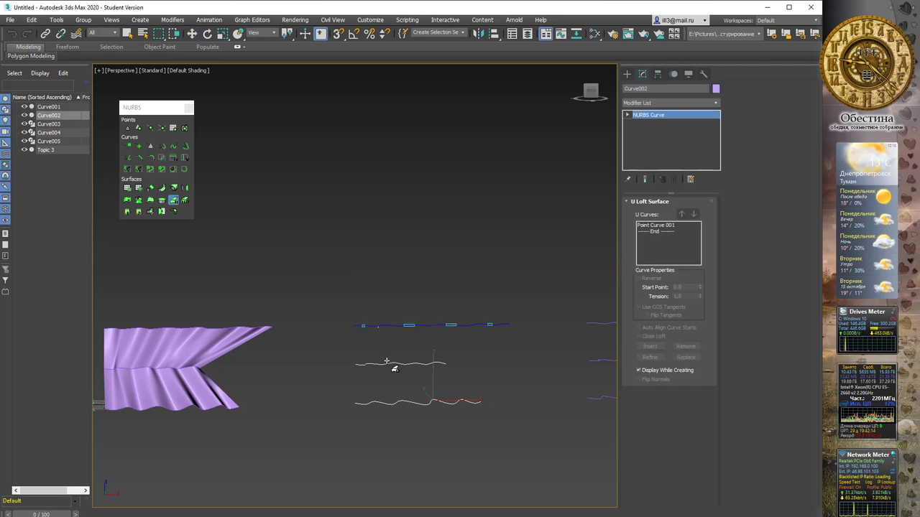
{"action": "left_click", "coordinate": [389, 365]}
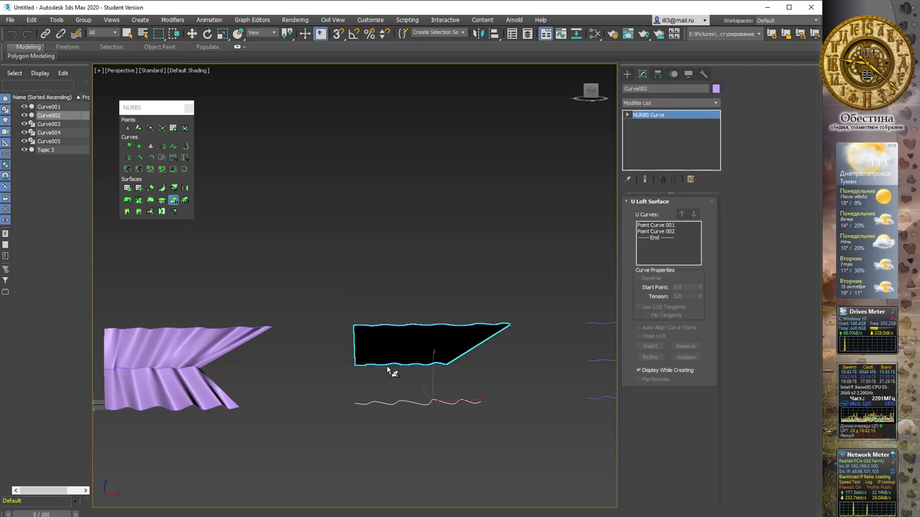
{"action": "left_click", "coordinate": [402, 404]}
{"action": "right_click", "coordinate": [401, 305]}
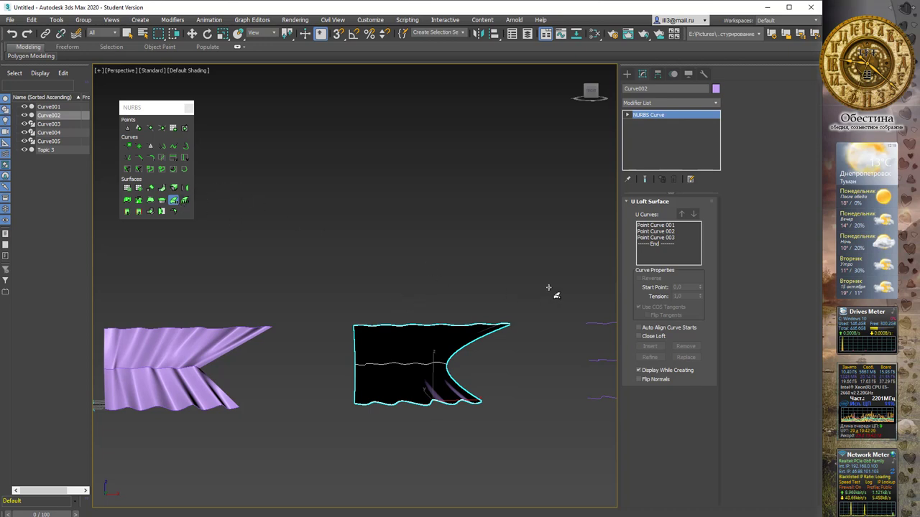
Flip the loft surface's normals so it shades purple.
{"action": "left_click", "coordinate": [665, 229]}
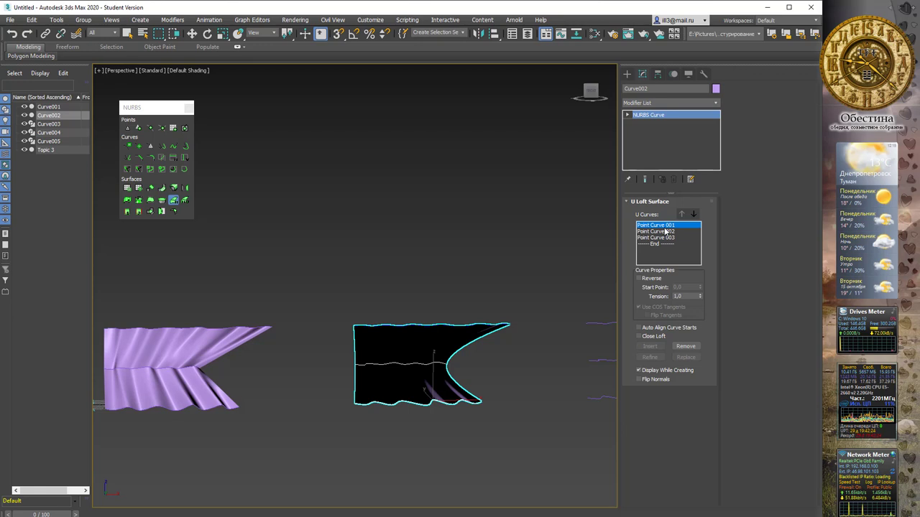
{"action": "left_click", "coordinate": [649, 380]}
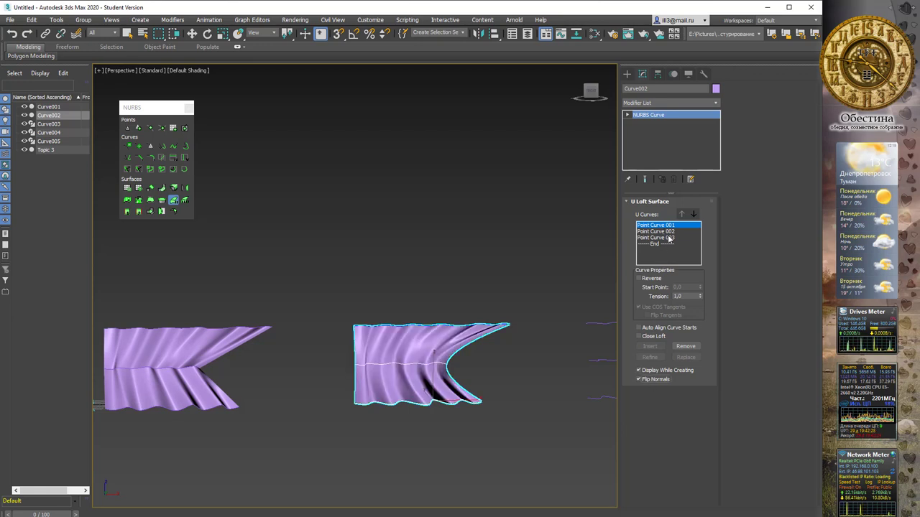
{"action": "middle_click_drag", "start_coordinate": [435, 308], "coordinate": [435, 287]}
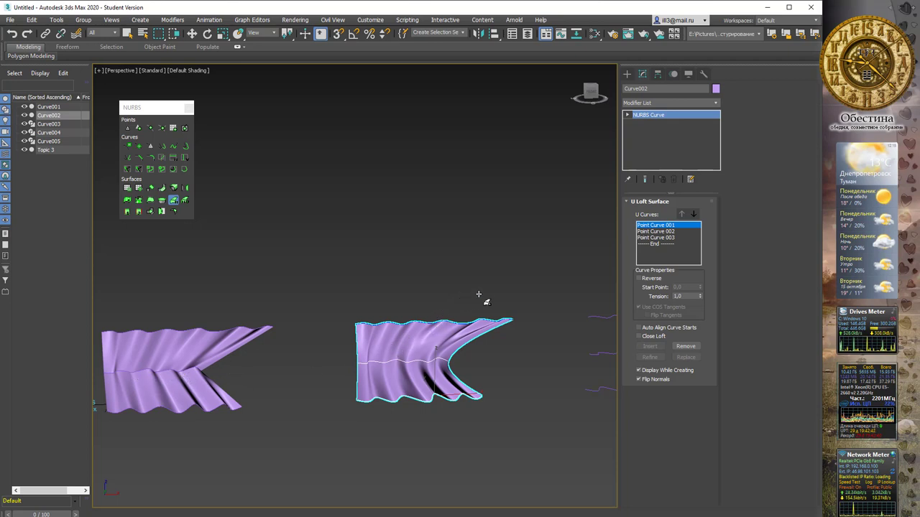
Pan, orbit and zoom the Perspective view onto Curve003's three wavy lines and connector stroke.
{"action": "middle_click_drag", "start_coordinate": [479, 293], "coordinate": [413, 291]}
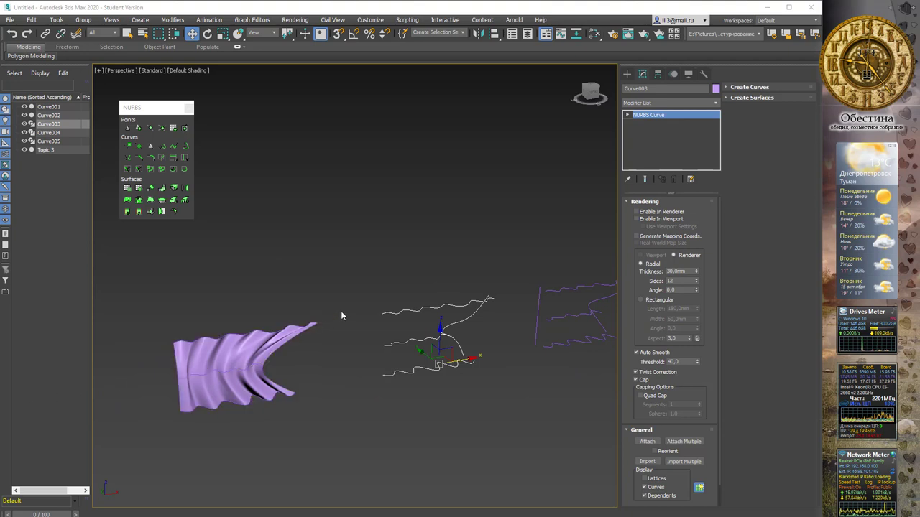
{"action": "middle_click_drag", "start_coordinate": [431, 280], "coordinate": [403, 281]}
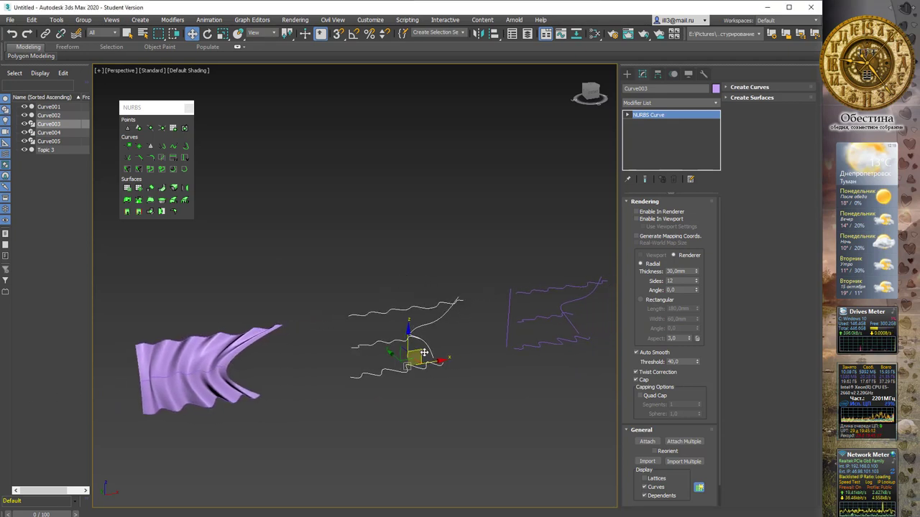
{"action": "key", "text": "q"}
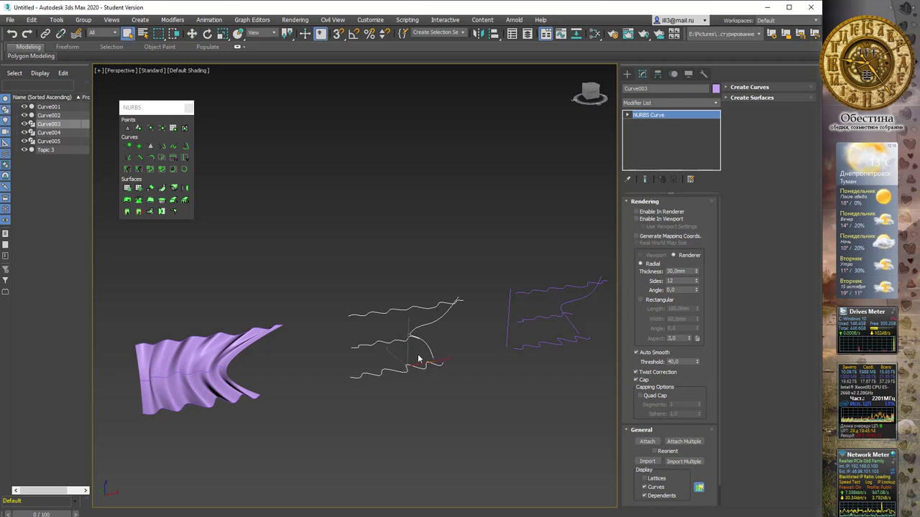
{"action": "mouse_move", "coordinate": [436, 300]}
{"action": "middle_mouse_down", "text": "alt"}
{"action": "mouse_move", "coordinate": [433, 288]}
{"action": "mouse_move", "coordinate": [410, 281]}
{"action": "mouse_move", "coordinate": [421, 287]}
{"action": "mouse_move", "coordinate": [447, 257]}
{"action": "mouse_move", "coordinate": [421, 232]}
{"action": "mouse_move", "coordinate": [445, 238]}
{"action": "mouse_move", "coordinate": [426, 245]}
{"action": "middle_mouse_up", "text": "alt"}
{"action": "scroll", "coordinate": [411, 281], "scroll_direction": "up", "scroll_amount": 4}
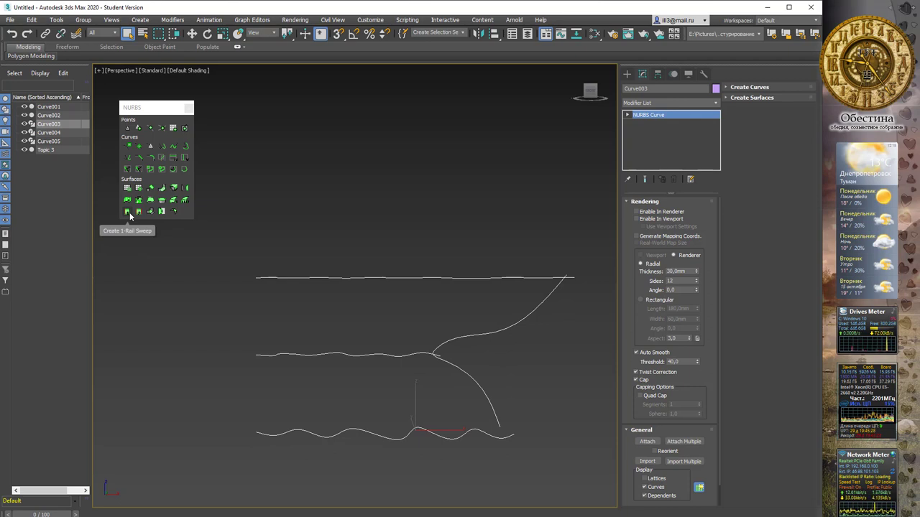
{"action": "left_click", "coordinate": [129, 212]}
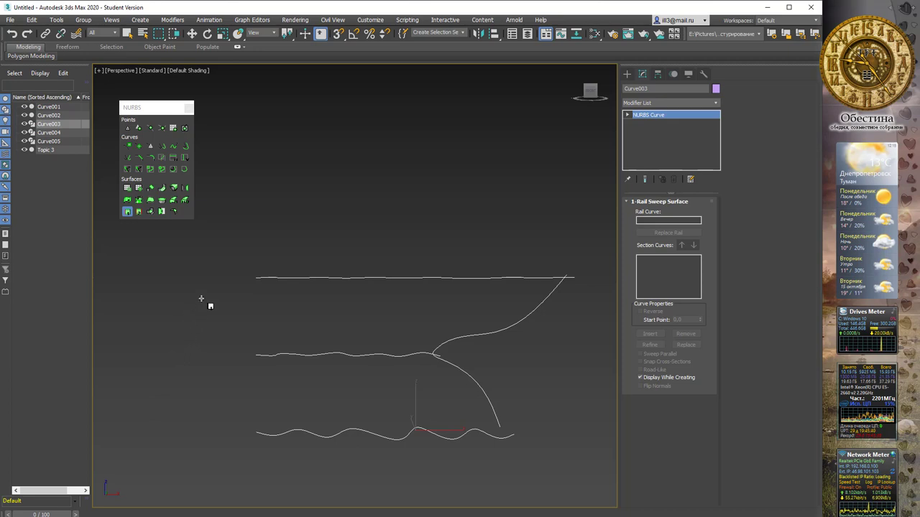
{"action": "left_click", "coordinate": [547, 299]}
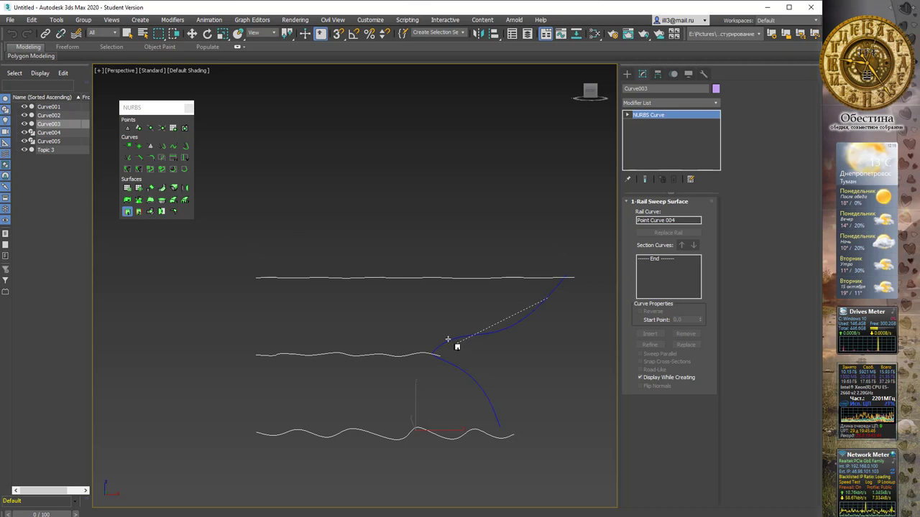
{"action": "left_click", "coordinate": [391, 278]}
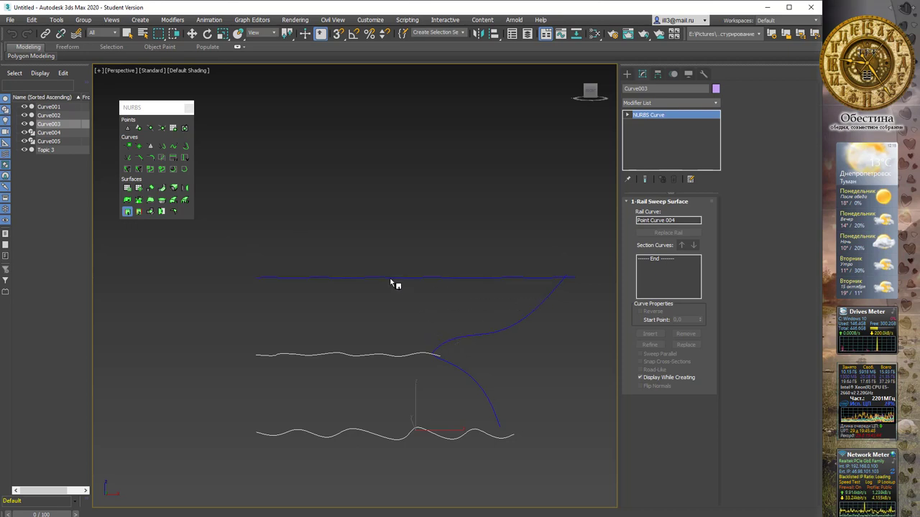
{"action": "left_click", "coordinate": [391, 280]}
{"action": "mouse_move", "coordinate": [391, 284]}
{"action": "middle_mouse_down", "text": "alt"}
{"action": "mouse_move", "coordinate": [419, 273]}
{"action": "mouse_move", "coordinate": [524, 275]}
{"action": "mouse_move", "coordinate": [213, 262]}
{"action": "mouse_move", "coordinate": [391, 275]}
{"action": "mouse_move", "coordinate": [412, 265]}
{"action": "mouse_move", "coordinate": [408, 291]}
{"action": "middle_mouse_up", "text": "alt"}
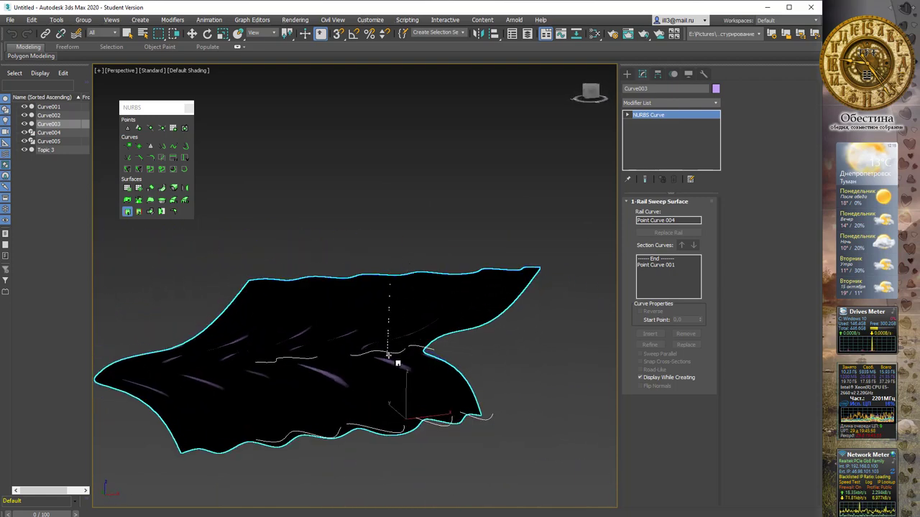
{"action": "left_click", "coordinate": [389, 312]}
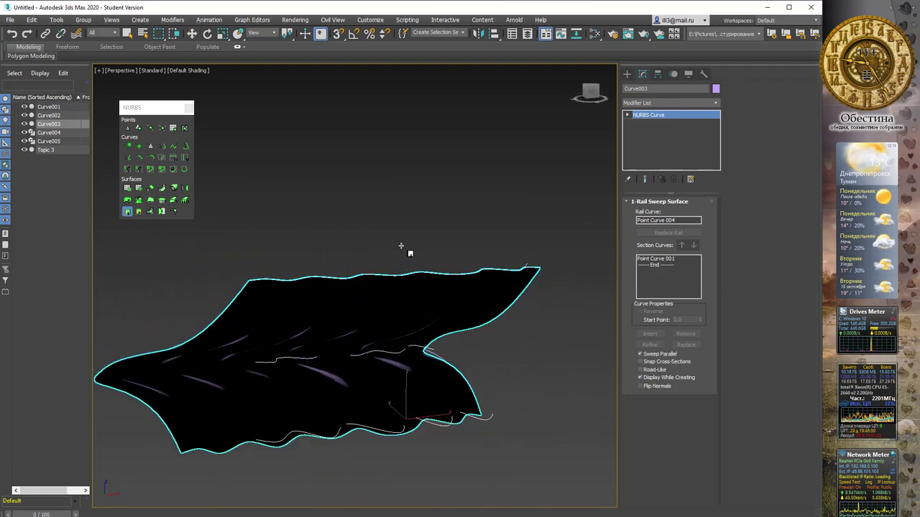
{"action": "right_click", "coordinate": [401, 245]}
{"action": "key", "text": "ctrl+z"}
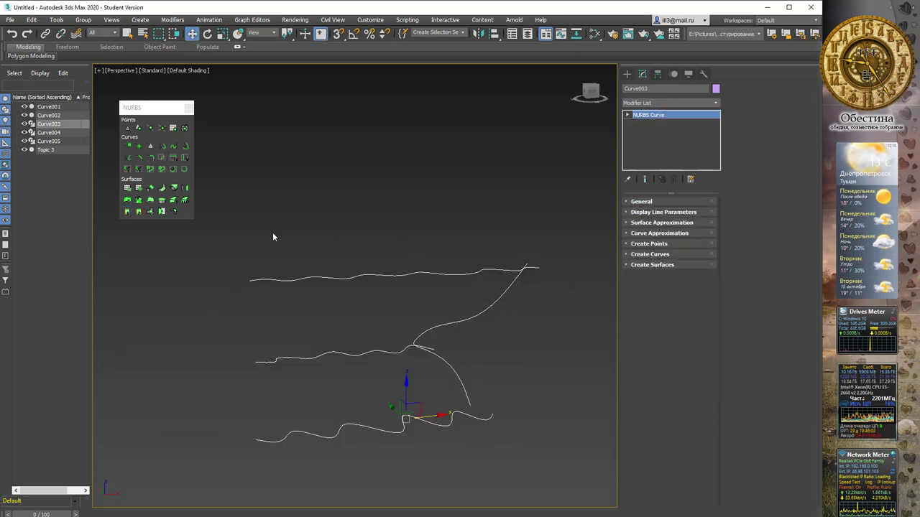
Sweep a 1-Rail surface along Curve003's connector through its bottom, middle and top wavy sections.
{"action": "left_click", "coordinate": [127, 212]}
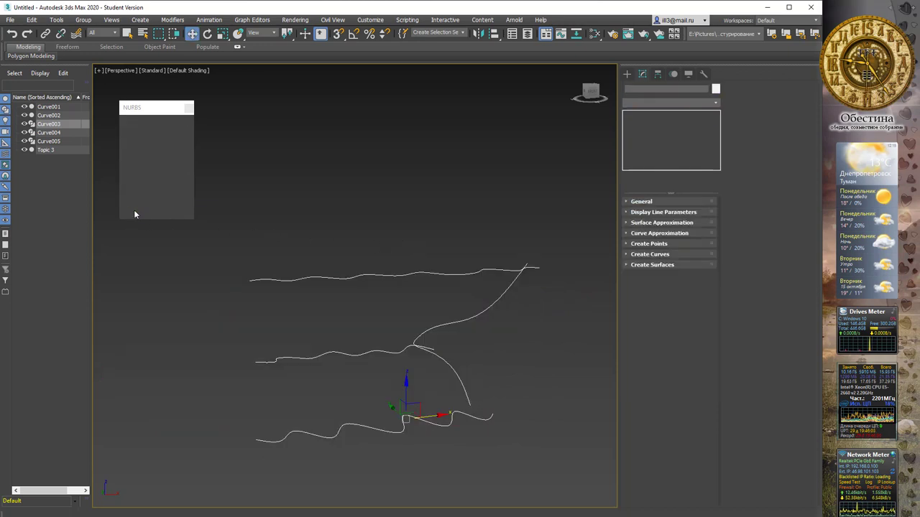
{"action": "left_click", "coordinate": [486, 315]}
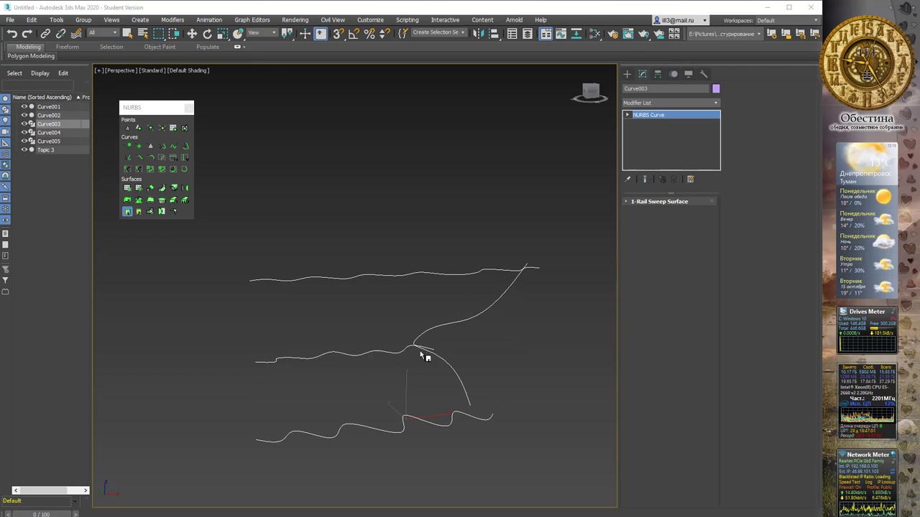
{"action": "left_click", "coordinate": [478, 321]}
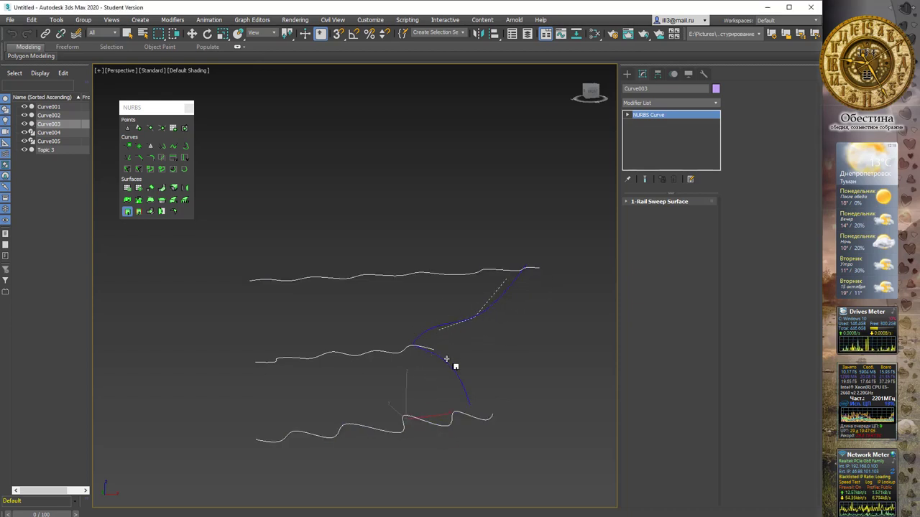
{"action": "left_click", "coordinate": [430, 424]}
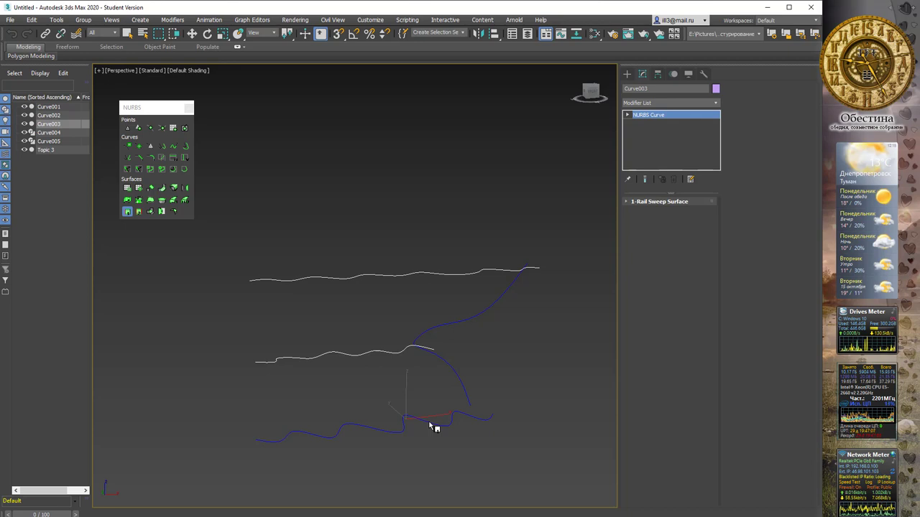
{"action": "right_click", "coordinate": [433, 426]}
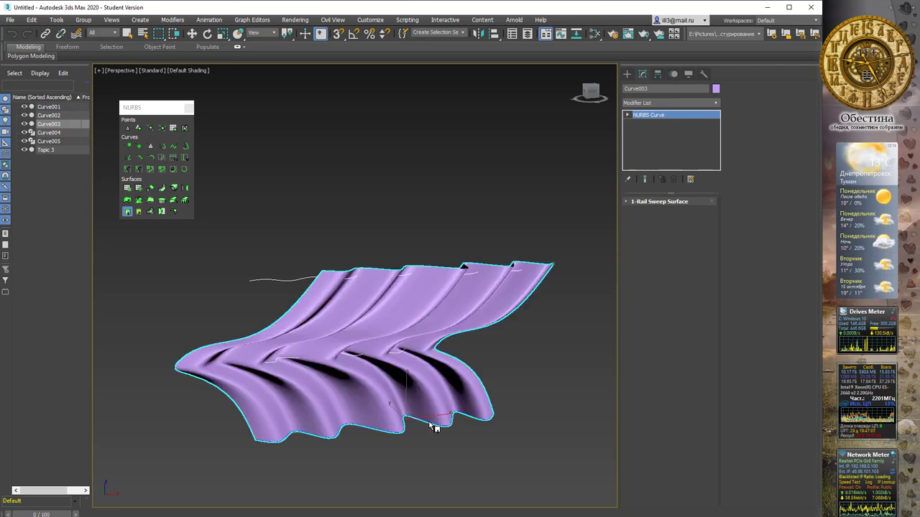
{"action": "left_click", "coordinate": [353, 358]}
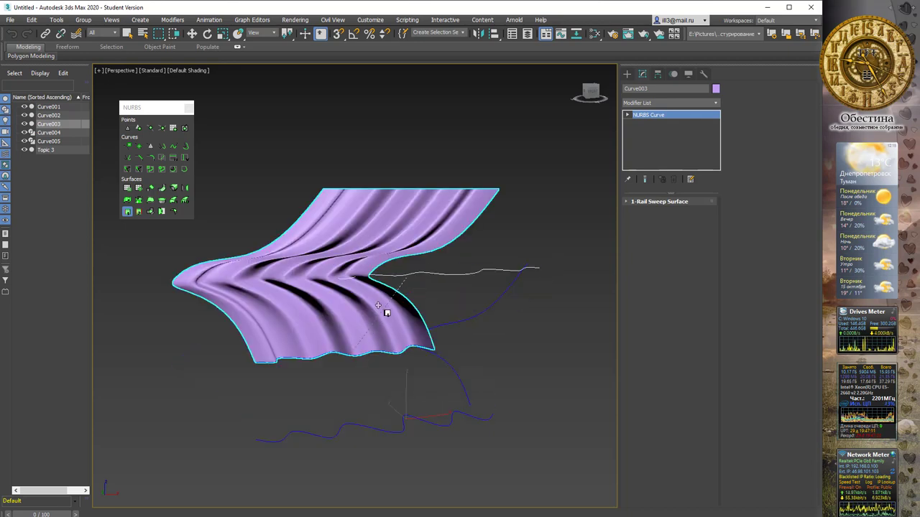
{"action": "left_click", "coordinate": [403, 280]}
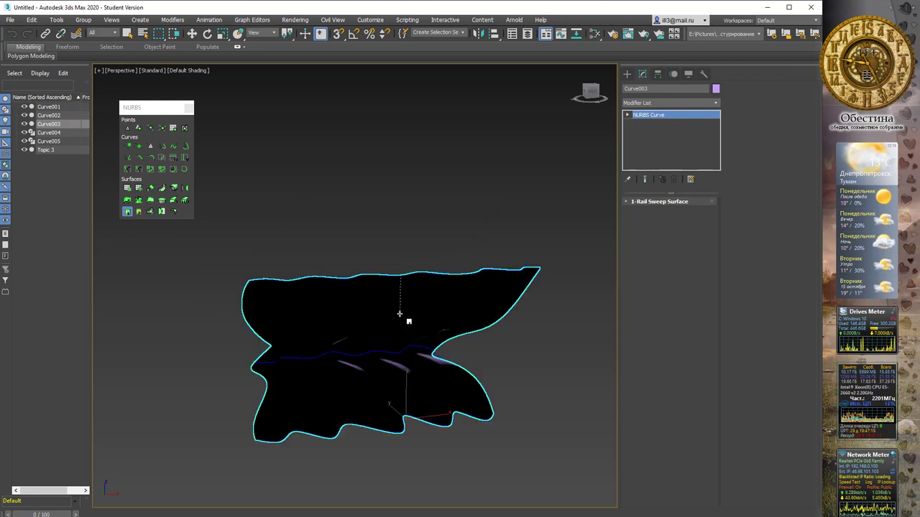
{"action": "right_click", "coordinate": [447, 227]}
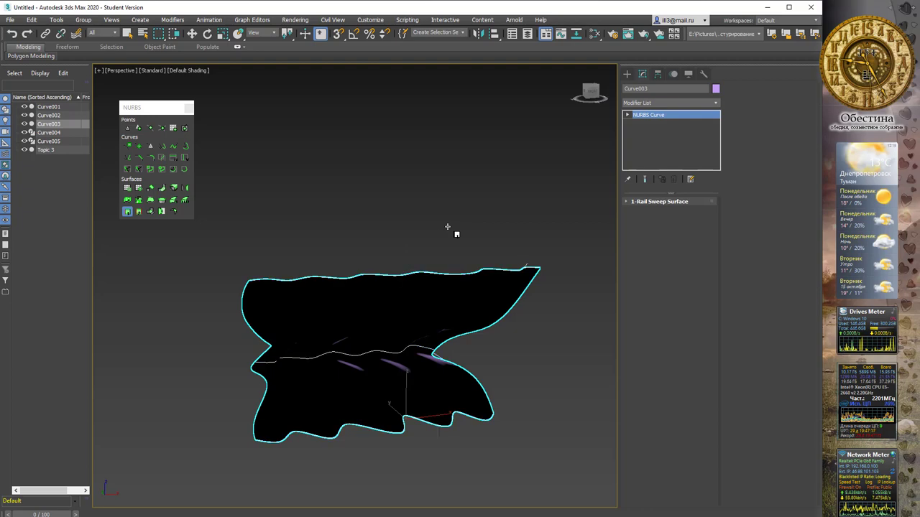
{"action": "mouse_move", "coordinate": [390, 250]}
{"action": "middle_mouse_down", "text": "alt"}
{"action": "mouse_move", "coordinate": [538, 247]}
{"action": "mouse_move", "coordinate": [437, 258]}
{"action": "mouse_move", "coordinate": [385, 253]}
{"action": "middle_mouse_up", "text": "alt"}
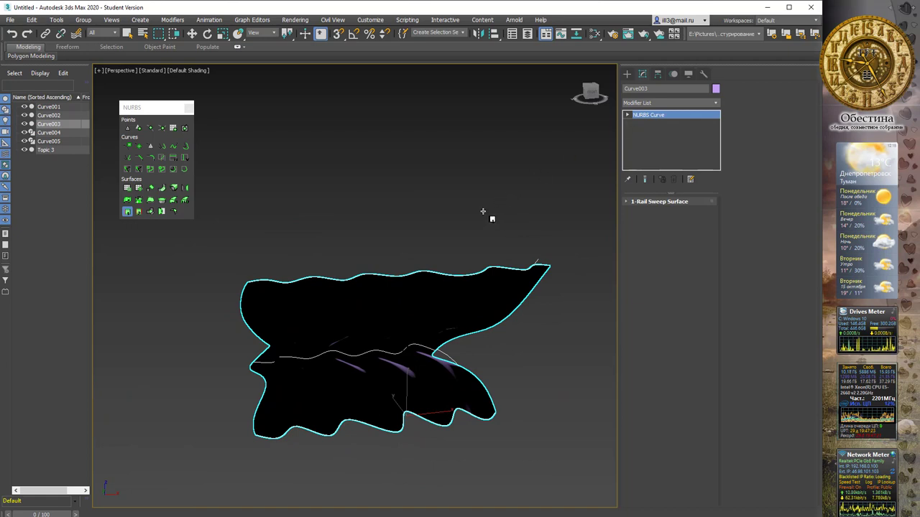
{"action": "scroll", "coordinate": [484, 202], "scroll_direction": "down", "scroll_amount": 5}
{"action": "middle_click_drag", "start_coordinate": [485, 191], "coordinate": [405, 250]}
{"action": "scroll", "coordinate": [402, 248], "scroll_direction": "up", "scroll_amount": 2}
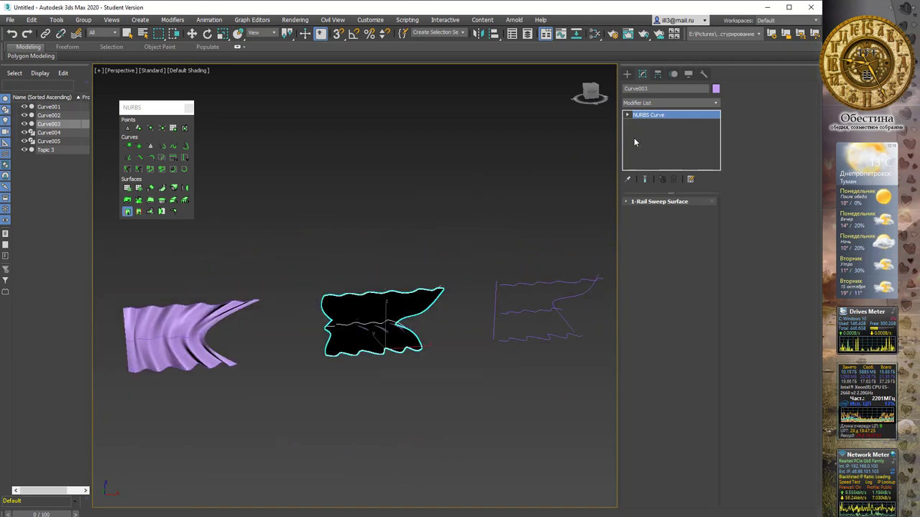
At Surface sub-object level, select the 1-Rail Sweep surface and flip its normals to shade purple.
{"action": "left_click", "coordinate": [628, 115]}
{"action": "left_click", "coordinate": [647, 123]}
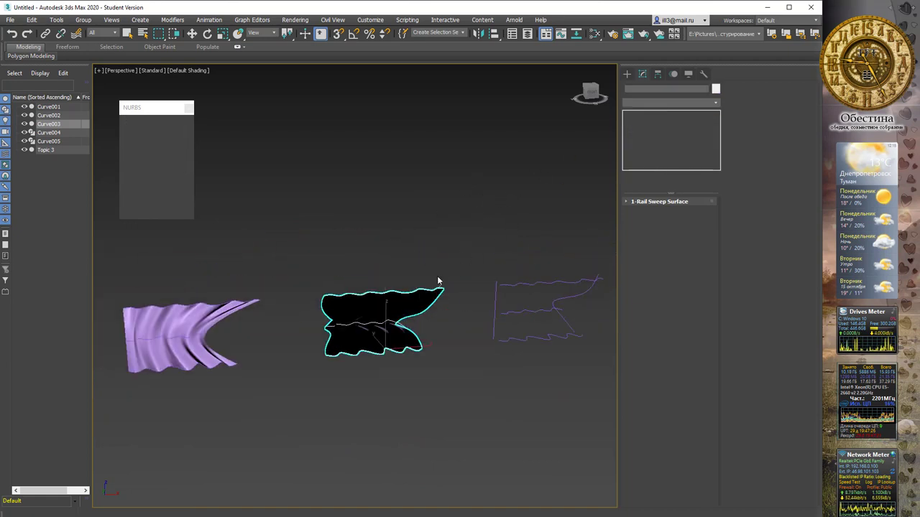
{"action": "left_click", "coordinate": [404, 307]}
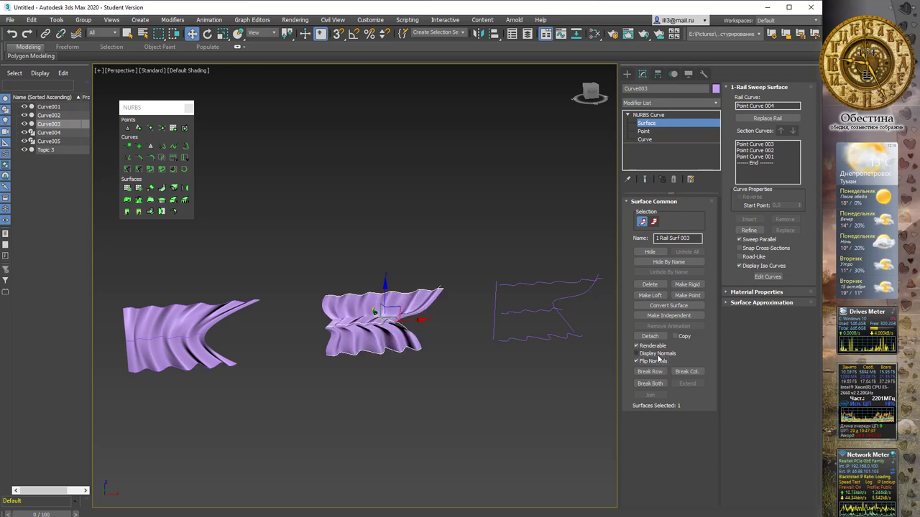
{"action": "left_click", "coordinate": [404, 268]}
{"action": "key", "text": "q"}
{"action": "mouse_move", "coordinate": [392, 290]}
{"action": "middle_mouse_down", "text": "alt"}
{"action": "mouse_move", "coordinate": [381, 285]}
{"action": "mouse_move", "coordinate": [396, 248]}
{"action": "mouse_move", "coordinate": [407, 265]}
{"action": "mouse_move", "coordinate": [371, 280]}
{"action": "mouse_move", "coordinate": [371, 312]}
{"action": "middle_mouse_up", "text": "alt"}
{"action": "scroll", "coordinate": [383, 280], "scroll_direction": "up", "scroll_amount": 5}
{"action": "scroll", "coordinate": [407, 265], "scroll_direction": "down", "scroll_amount": 5}
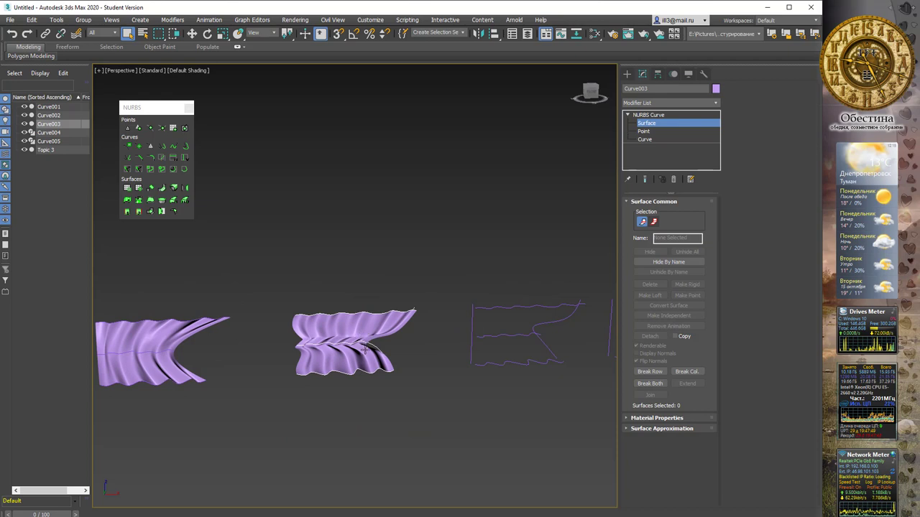
Exit Curve003's Surface sub-object level and view the three panels beside the remaining curve sets.
{"action": "mouse_move", "coordinate": [365, 332]}
{"action": "middle_mouse_down", "text": "alt"}
{"action": "mouse_move", "coordinate": [283, 325]}
{"action": "mouse_move", "coordinate": [349, 341]}
{"action": "mouse_move", "coordinate": [339, 327]}
{"action": "mouse_move", "coordinate": [356, 308]}
{"action": "middle_mouse_up", "text": "alt"}
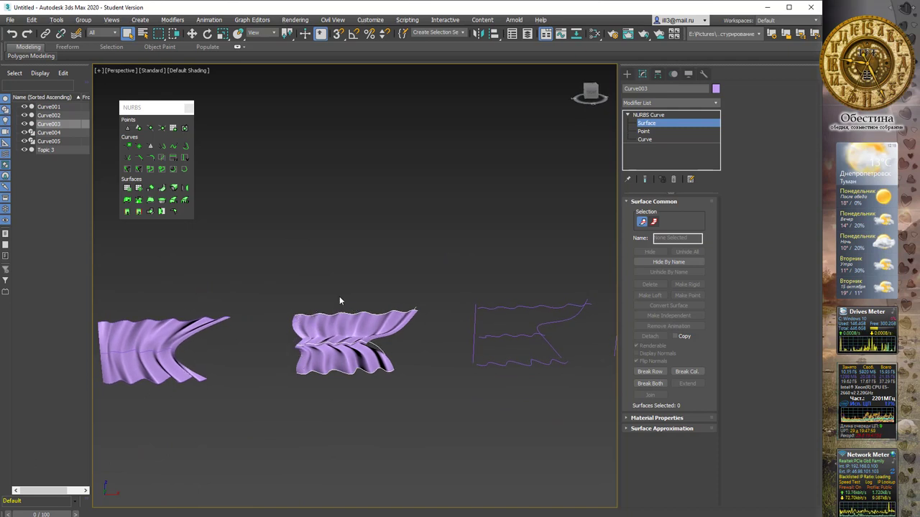
{"action": "mouse_move", "coordinate": [340, 301]}
{"action": "middle_mouse_down"}
{"action": "mouse_move", "coordinate": [255, 324]}
{"action": "mouse_move", "coordinate": [288, 327]}
{"action": "middle_mouse_up"}
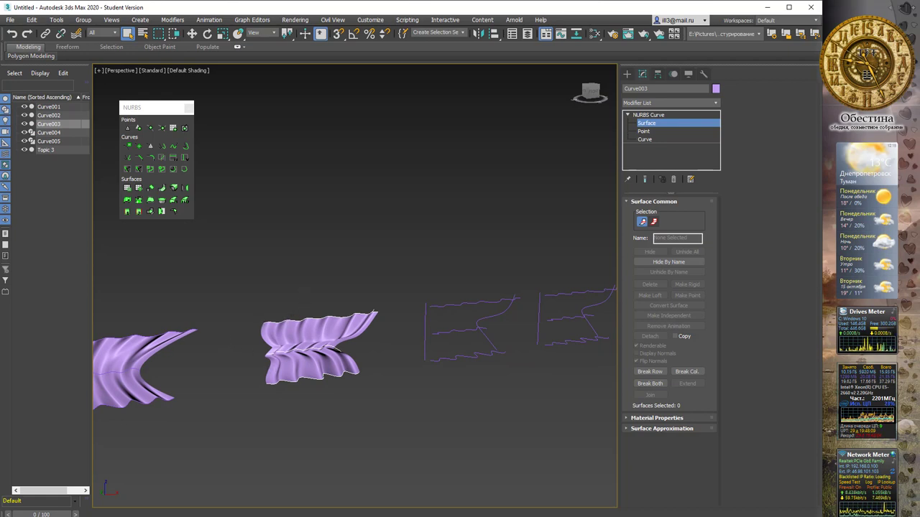
{"action": "key", "text": "ctrl+b"}
{"action": "mouse_move", "coordinate": [489, 246]}
{"action": "middle_mouse_down", "text": "alt"}
{"action": "mouse_move", "coordinate": [499, 250]}
{"action": "mouse_move", "coordinate": [470, 271]}
{"action": "middle_mouse_up", "text": "alt"}
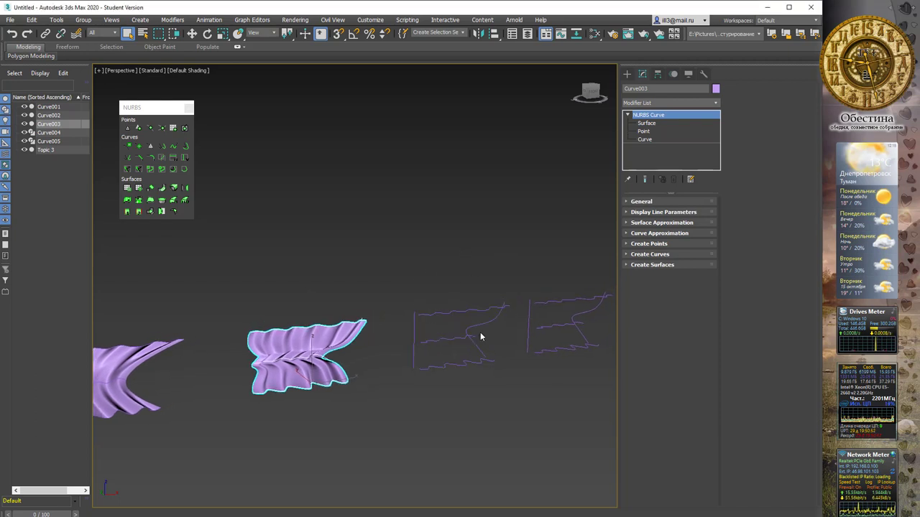
Restore four viewports, select Curve004 in the Front view, zoom extents and hide the grid.
{"action": "key", "text": "alt+w"}
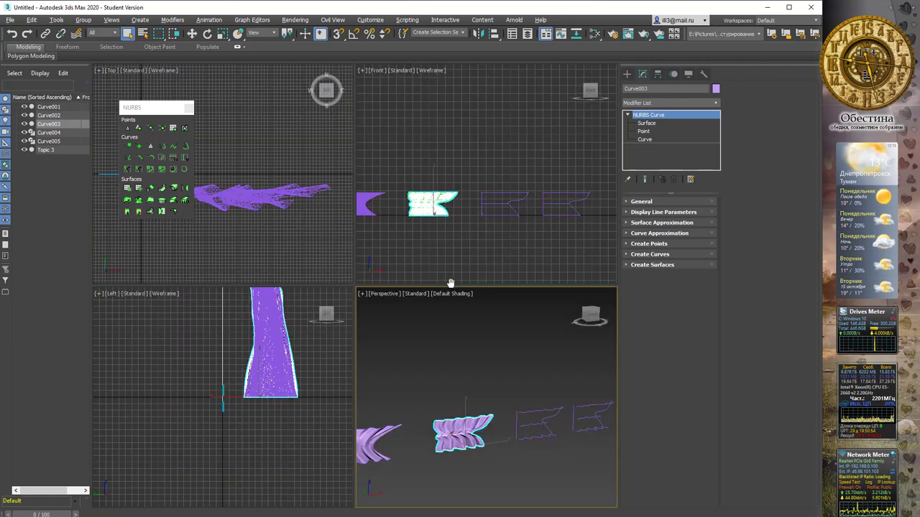
{"action": "right_click", "coordinate": [472, 244]}
{"action": "left_click", "coordinate": [490, 215]}
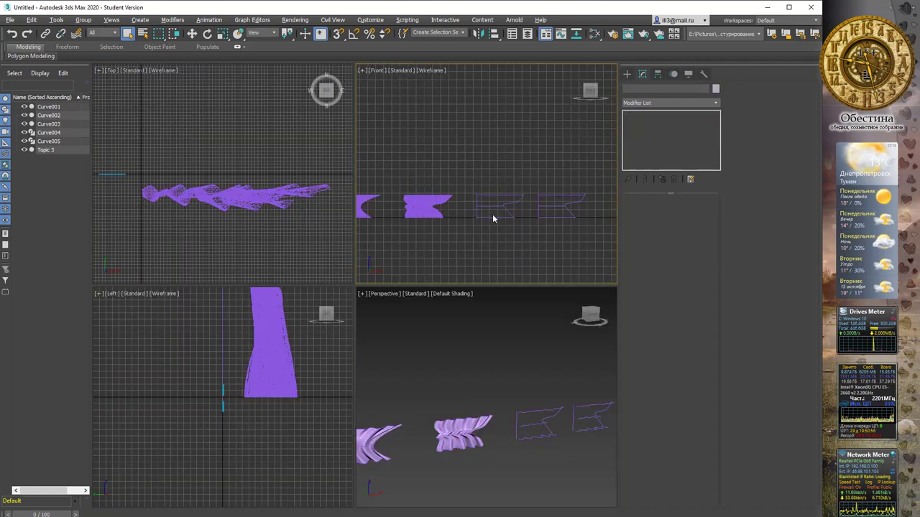
{"action": "key", "text": "z"}
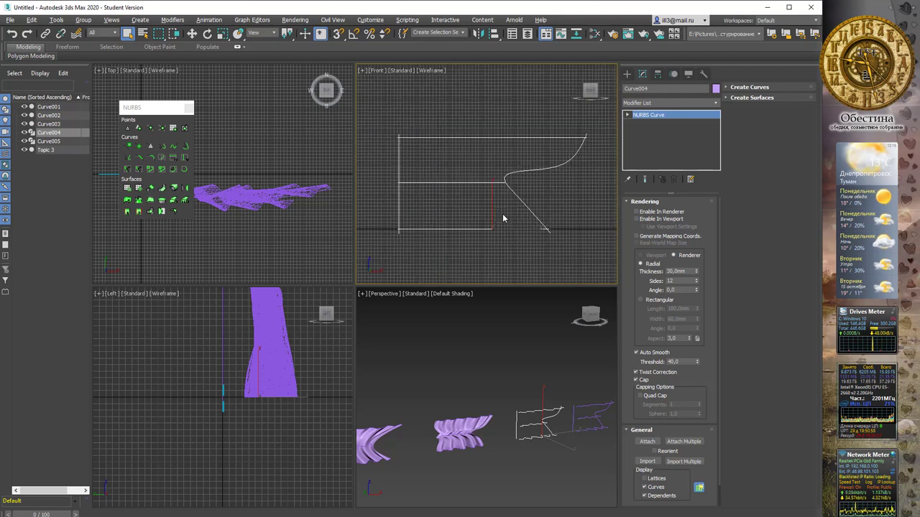
{"action": "middle_click_drag", "start_coordinate": [506, 200], "coordinate": [499, 217]}
{"action": "key", "text": "g"}
Widen the Front and Perspective viewports and center Curve004 in both.
{"action": "middle_click_drag", "start_coordinate": [523, 366], "coordinate": [478, 348]}
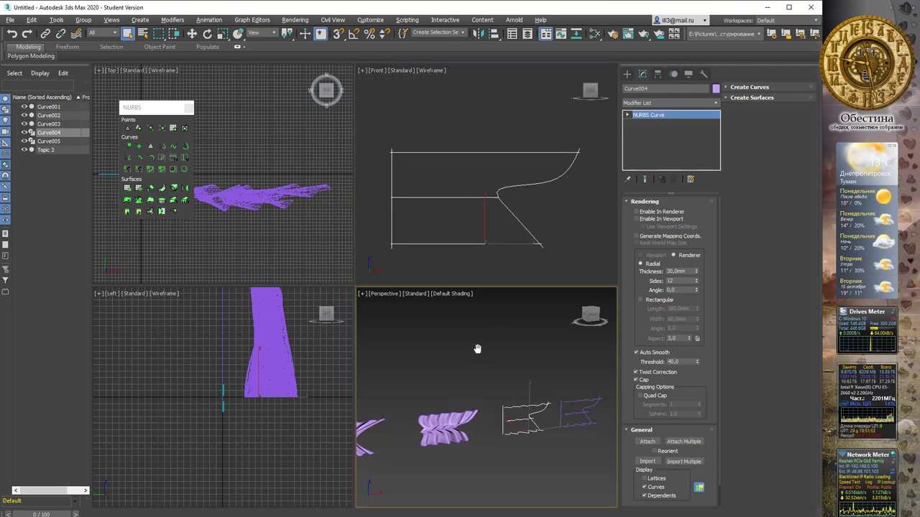
{"action": "scroll", "coordinate": [478, 349], "scroll_direction": "up", "scroll_amount": 5}
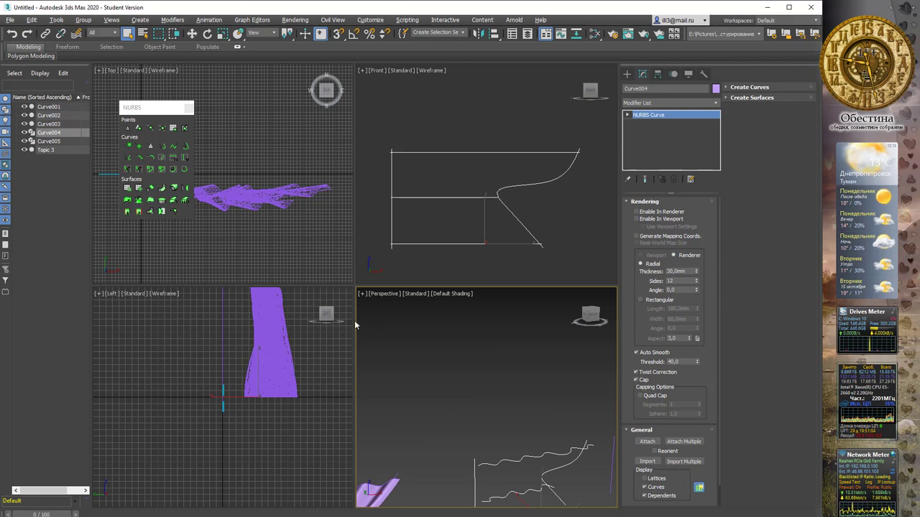
{"action": "left_click_drag", "start_coordinate": [355, 321], "coordinate": [263, 324]}
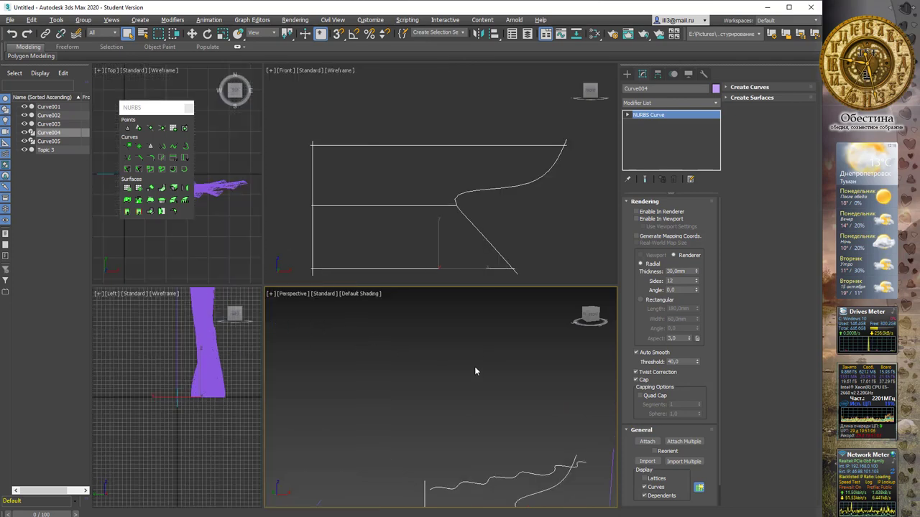
{"action": "middle_click_drag", "start_coordinate": [474, 368], "coordinate": [455, 337]}
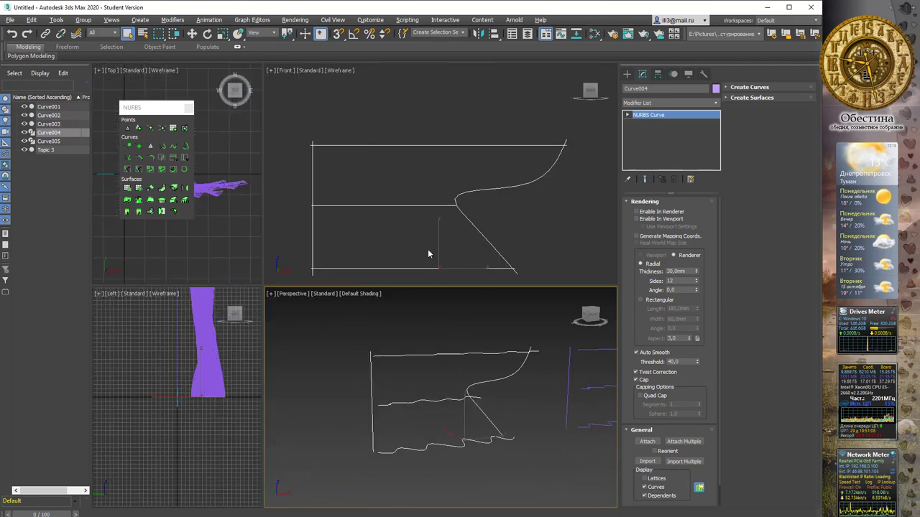
{"action": "middle_click_drag", "start_coordinate": [418, 207], "coordinate": [414, 189]}
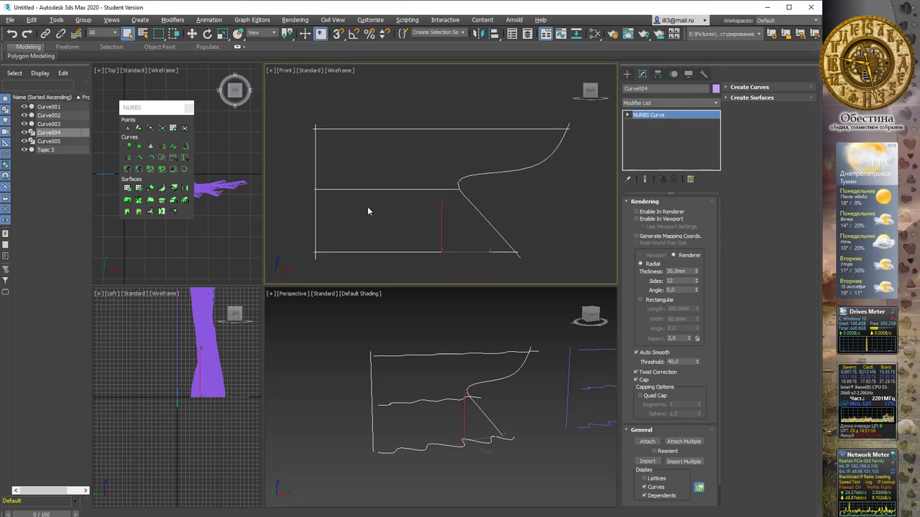
{"action": "left_click_drag", "start_coordinate": [393, 265], "coordinate": [392, 263]}
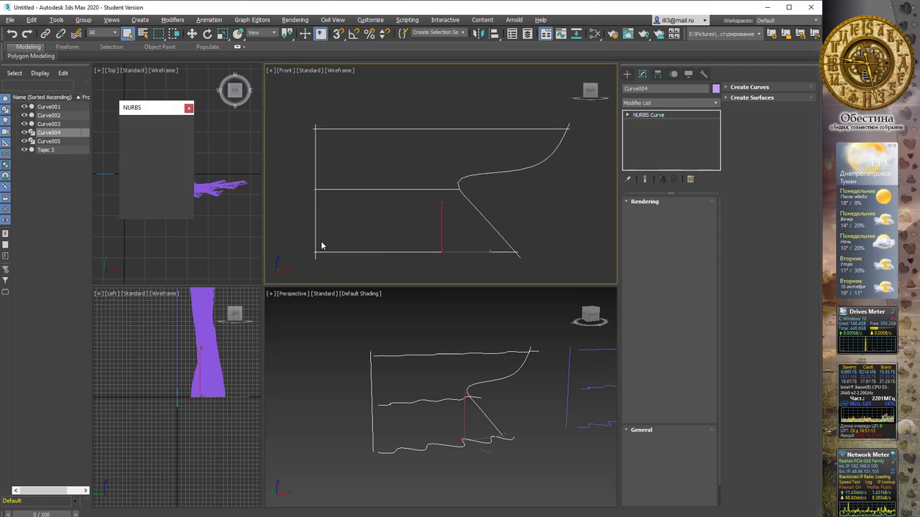
{"action": "left_click", "coordinate": [316, 244]}
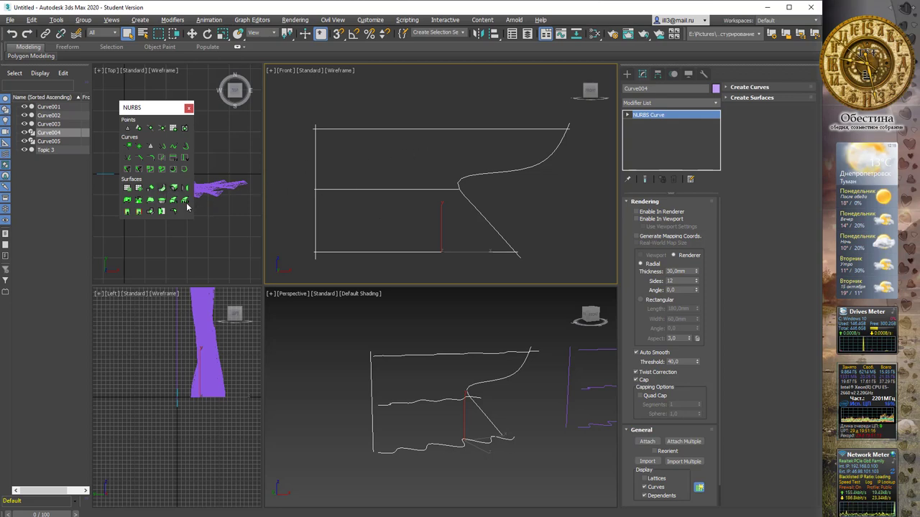
Build a 2-Rail Sweep using the S-curve and left vertical curve as rails and three wavy sections.
{"action": "left_click", "coordinate": [140, 212]}
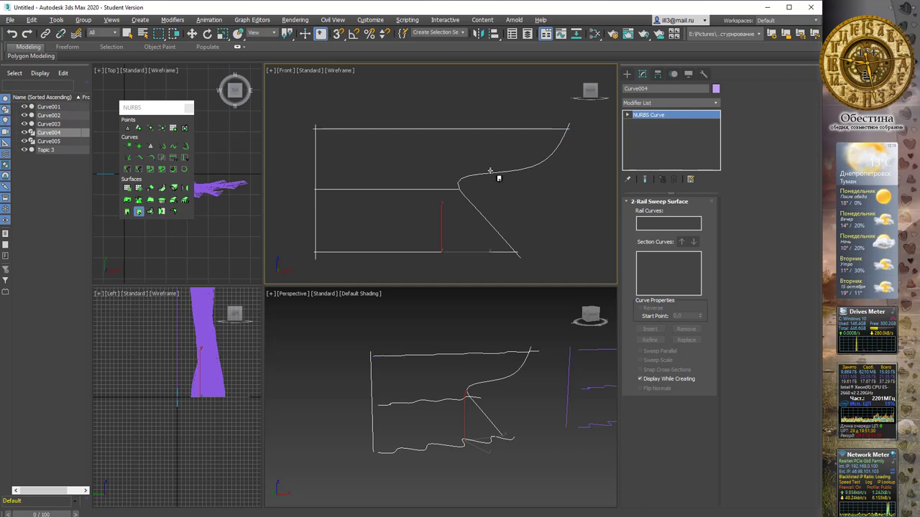
{"action": "left_click", "coordinate": [501, 174]}
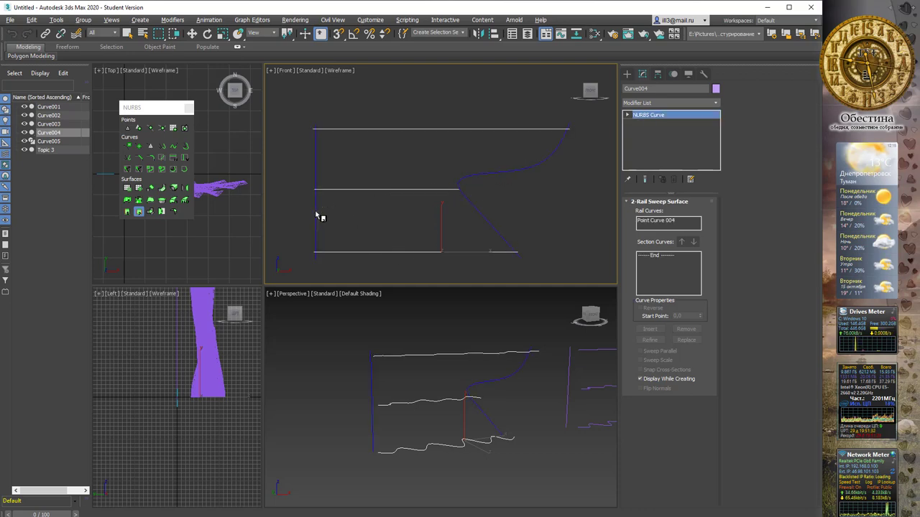
{"action": "left_click", "coordinate": [322, 177]}
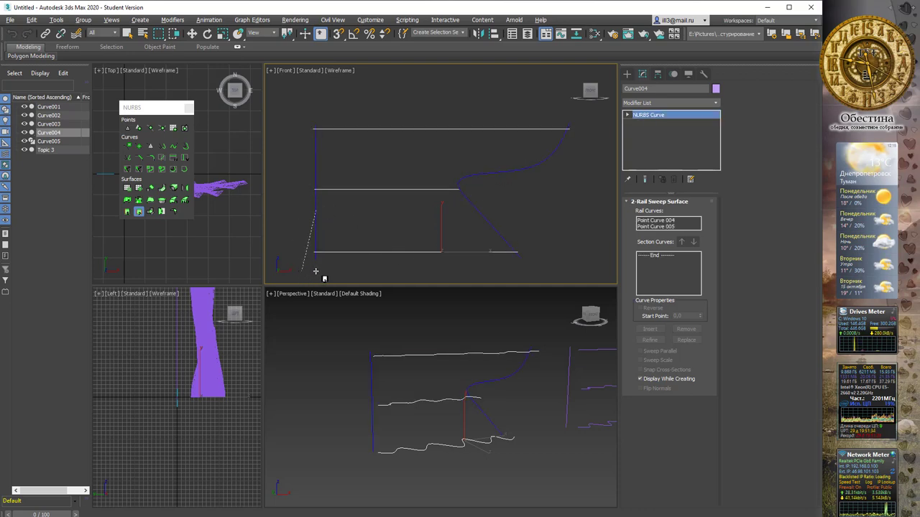
{"action": "left_click", "coordinate": [370, 252]}
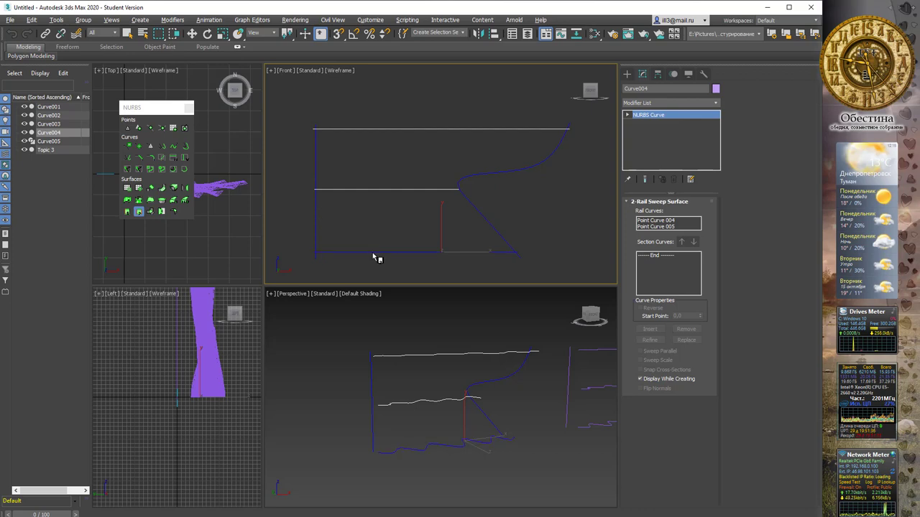
{"action": "left_click", "coordinate": [372, 252]}
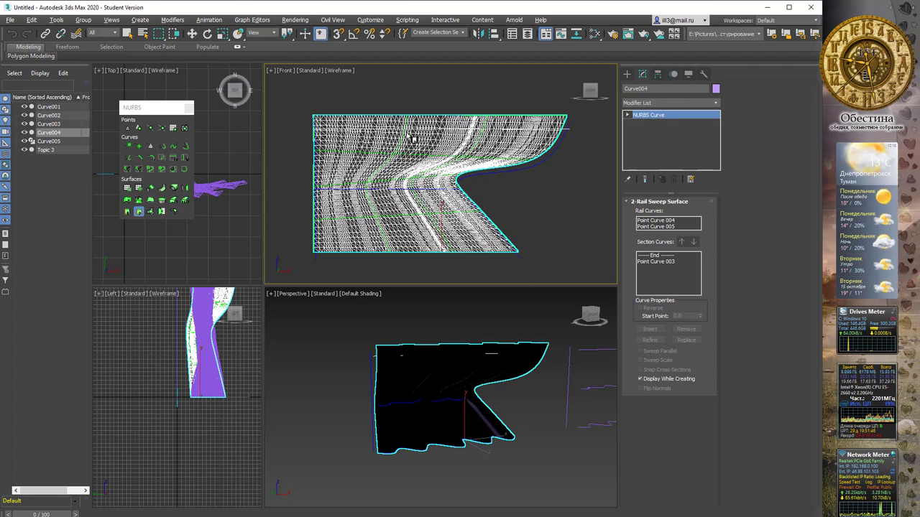
{"action": "left_click", "coordinate": [422, 114]}
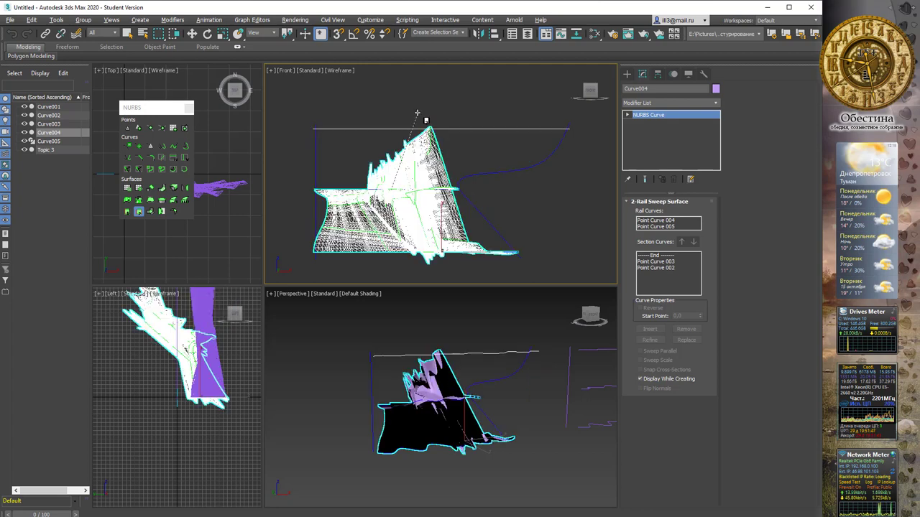
{"action": "left_click", "coordinate": [419, 149]}
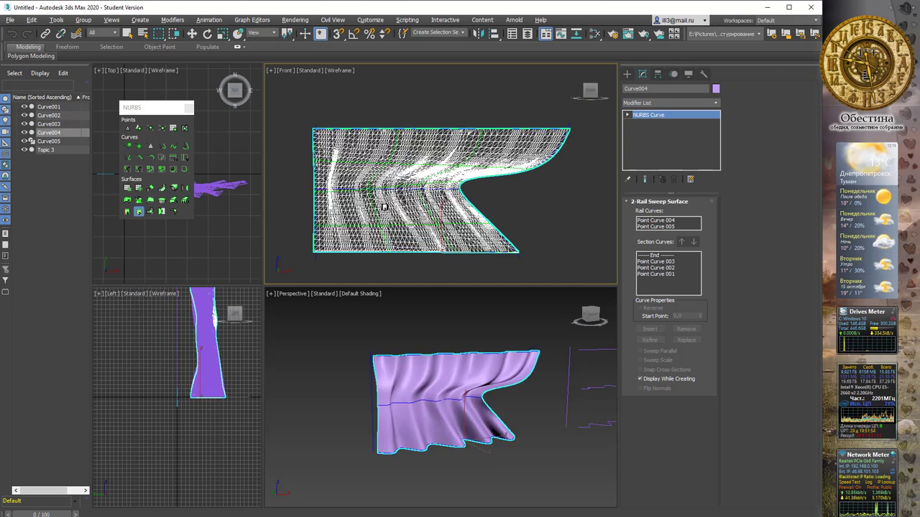
{"action": "key", "text": "F3"}
{"action": "key", "text": "F3"}
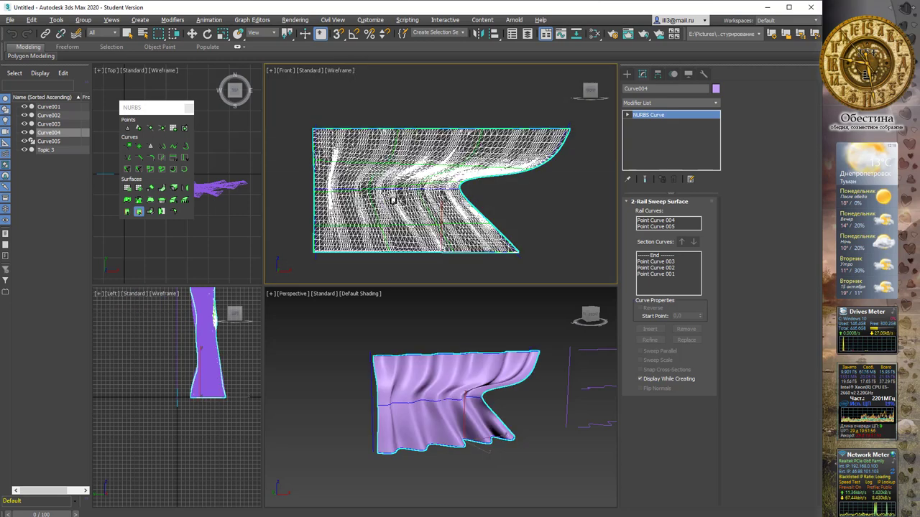
{"action": "middle_click_drag", "start_coordinate": [464, 337], "coordinate": [452, 327]}
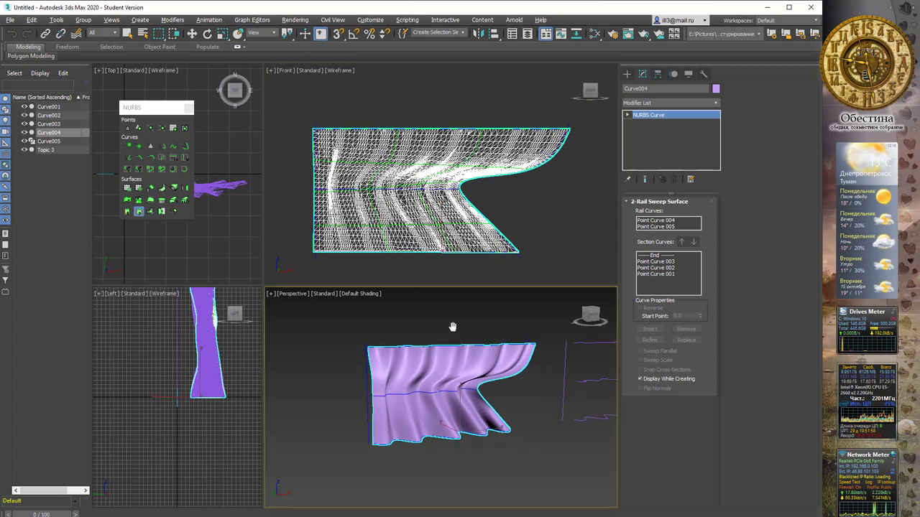
{"action": "key", "text": "F3"}
{"action": "key", "text": "F3"}
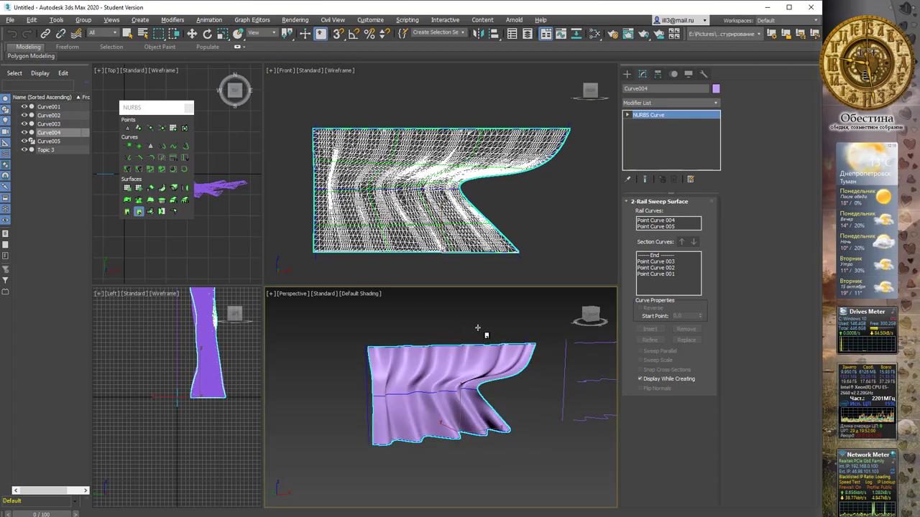
{"action": "mouse_move", "coordinate": [489, 327]}
{"action": "middle_mouse_down", "text": "alt"}
{"action": "mouse_move", "coordinate": [486, 386]}
{"action": "mouse_move", "coordinate": [374, 379]}
{"action": "mouse_move", "coordinate": [518, 378]}
{"action": "mouse_move", "coordinate": [530, 395]}
{"action": "mouse_move", "coordinate": [567, 395]}
{"action": "mouse_move", "coordinate": [530, 390]}
{"action": "mouse_move", "coordinate": [526, 362]}
{"action": "mouse_move", "coordinate": [497, 348]}
{"action": "middle_mouse_up", "text": "alt"}
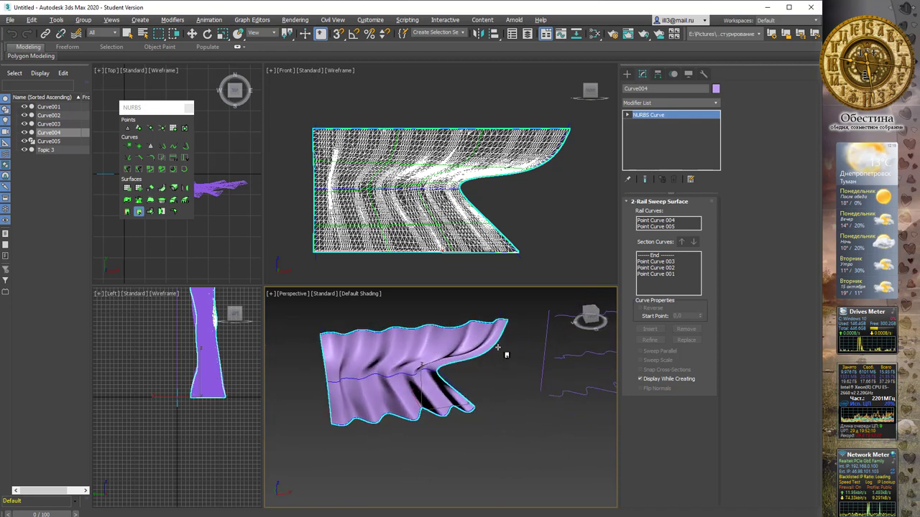
{"action": "scroll", "coordinate": [454, 362], "scroll_direction": "down", "scroll_amount": 3}
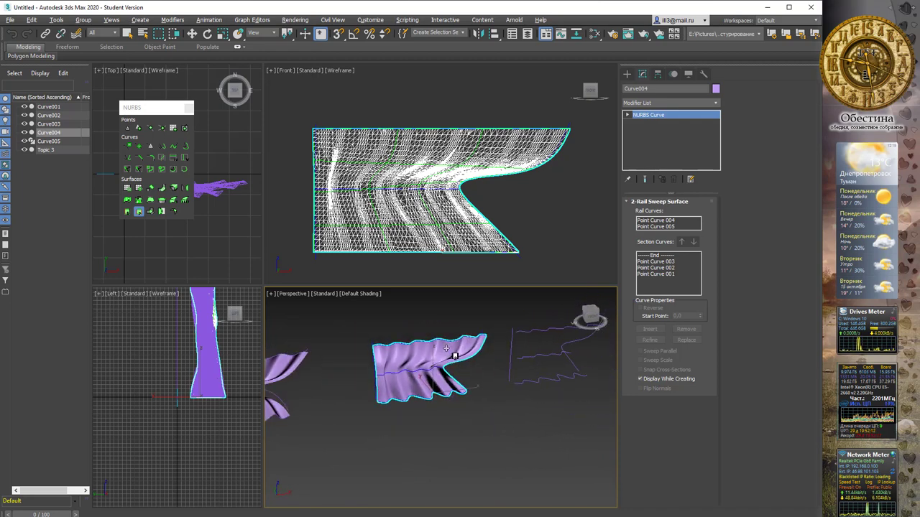
{"action": "scroll", "coordinate": [416, 356], "scroll_direction": "down", "scroll_amount": 1}
{"action": "scroll", "coordinate": [401, 347], "scroll_direction": "down", "scroll_amount": 2}
{"action": "mouse_move", "coordinate": [400, 347]}
{"action": "middle_mouse_down"}
{"action": "mouse_move", "coordinate": [551, 361]}
{"action": "mouse_move", "coordinate": [410, 371]}
{"action": "middle_mouse_up"}
{"action": "middle_click_drag", "start_coordinate": [503, 360], "coordinate": [435, 354]}
{"action": "scroll", "coordinate": [462, 370], "scroll_direction": "up", "scroll_amount": 3}
{"action": "scroll", "coordinate": [505, 384], "scroll_direction": "up", "scroll_amount": 3}
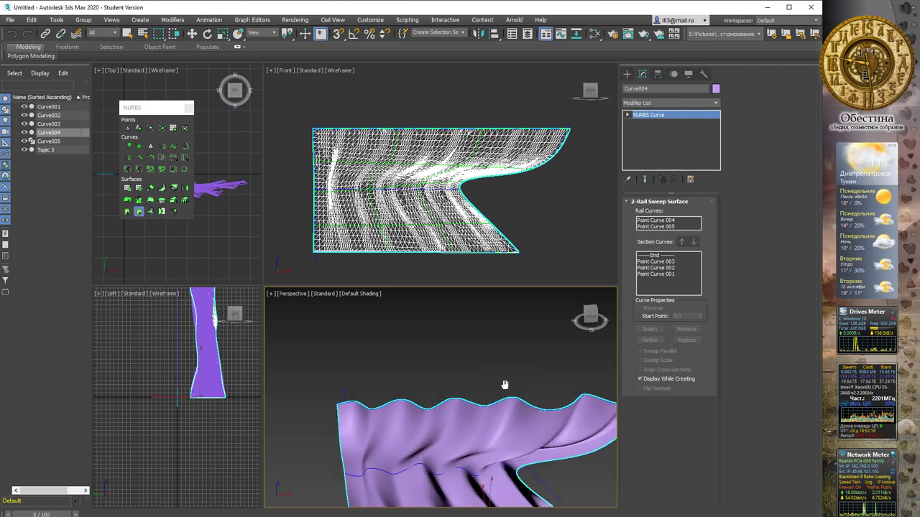
{"action": "scroll", "coordinate": [505, 384], "scroll_direction": "down", "scroll_amount": 1}
{"action": "mouse_move", "coordinate": [505, 383]}
{"action": "middle_mouse_down"}
{"action": "mouse_move", "coordinate": [476, 330]}
{"action": "mouse_move", "coordinate": [470, 339]}
{"action": "middle_mouse_up"}
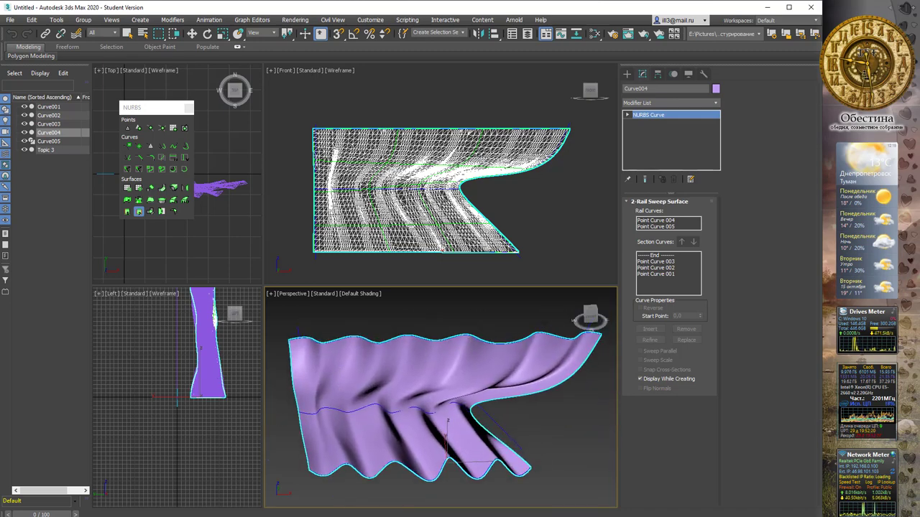
{"action": "mouse_move", "coordinate": [568, 364]}
{"action": "middle_mouse_down"}
{"action": "mouse_move", "coordinate": [454, 369]}
{"action": "mouse_move", "coordinate": [402, 353]}
{"action": "middle_mouse_up"}
{"action": "mouse_move", "coordinate": [506, 349]}
{"action": "middle_mouse_down"}
{"action": "mouse_move", "coordinate": [448, 350]}
{"action": "mouse_move", "coordinate": [441, 345]}
{"action": "mouse_move", "coordinate": [462, 345]}
{"action": "mouse_move", "coordinate": [461, 337]}
{"action": "mouse_move", "coordinate": [442, 335]}
{"action": "middle_mouse_up"}
{"action": "scroll", "coordinate": [442, 357], "scroll_direction": "up", "scroll_amount": 3}
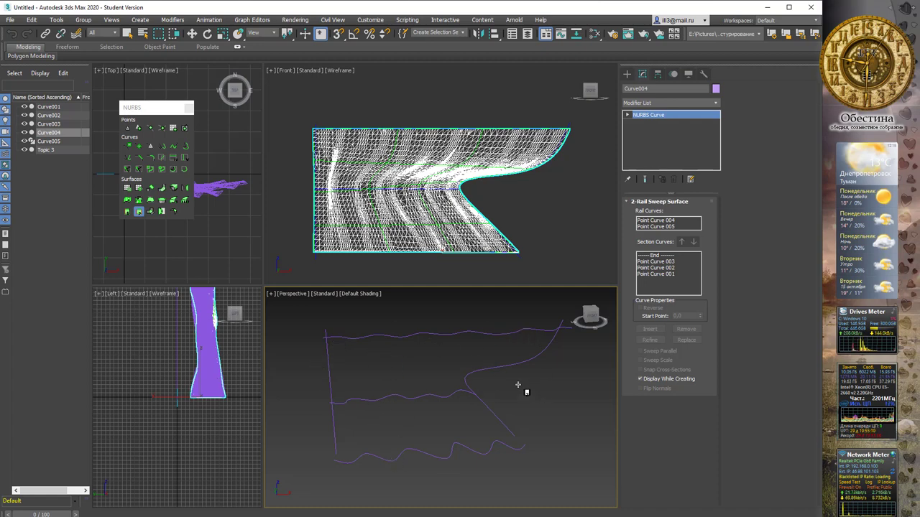
{"action": "left_click", "coordinate": [151, 109]}
{"action": "right_click", "coordinate": [406, 319]}
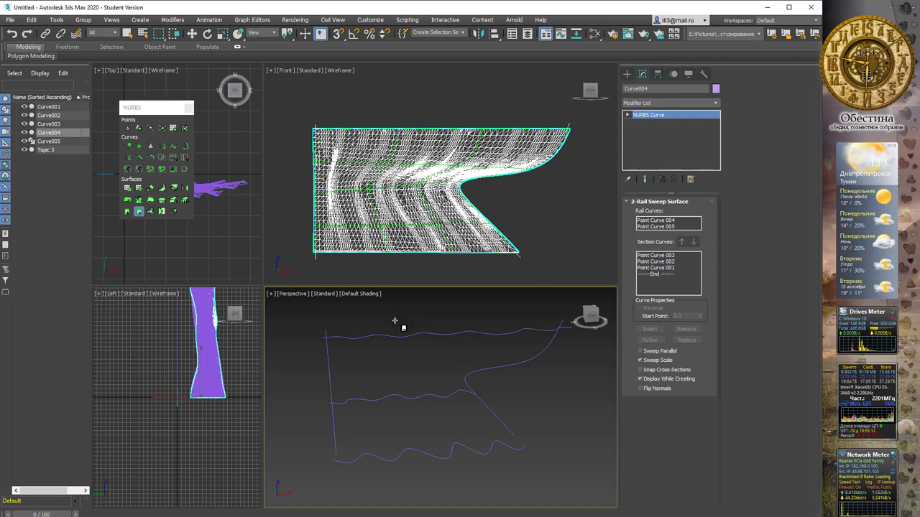
{"action": "key", "text": "w"}
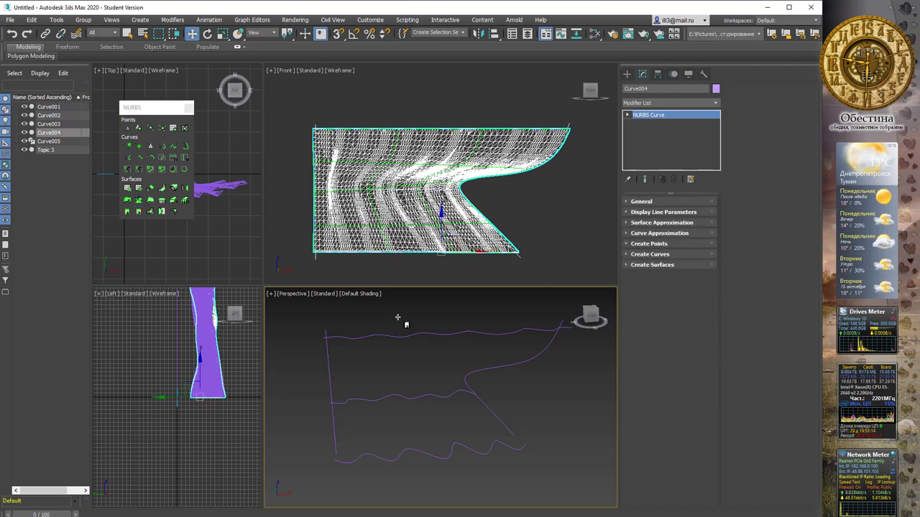
{"action": "left_click", "coordinate": [398, 317]}
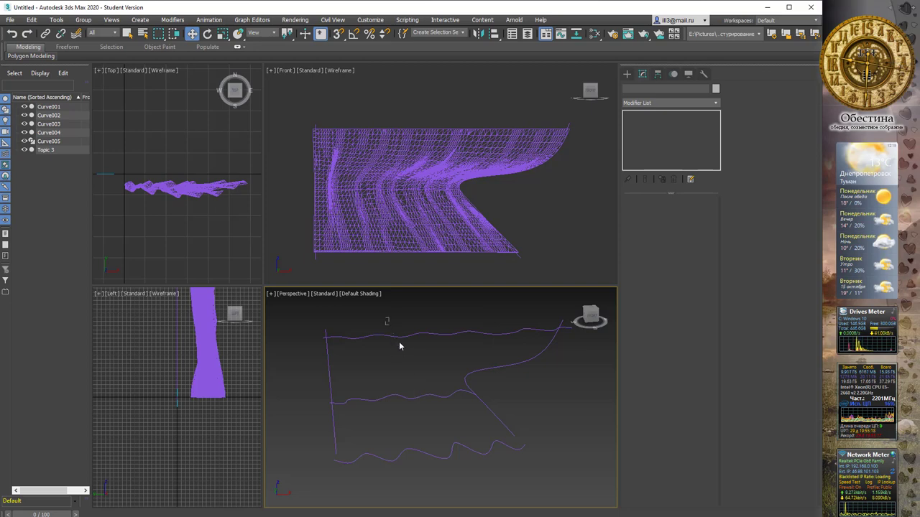
{"action": "left_click_drag", "start_coordinate": [383, 319], "coordinate": [436, 381]}
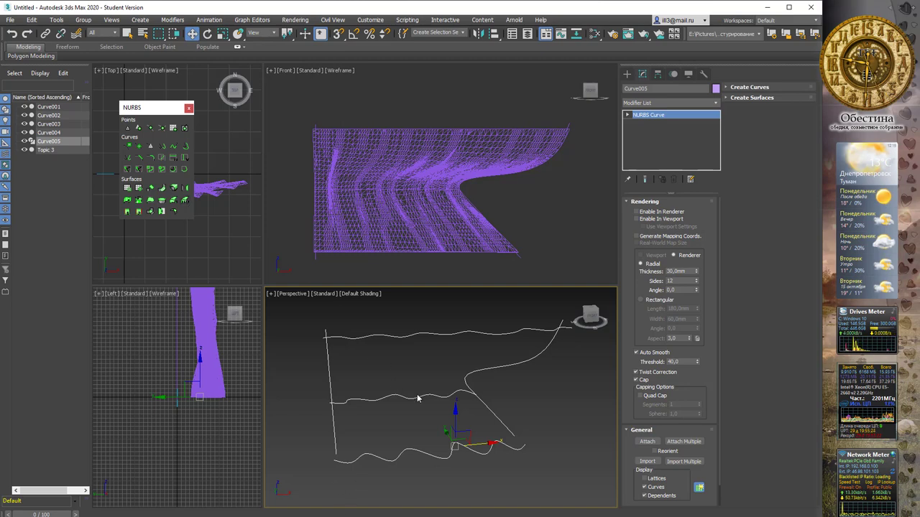
{"action": "key", "text": "q"}
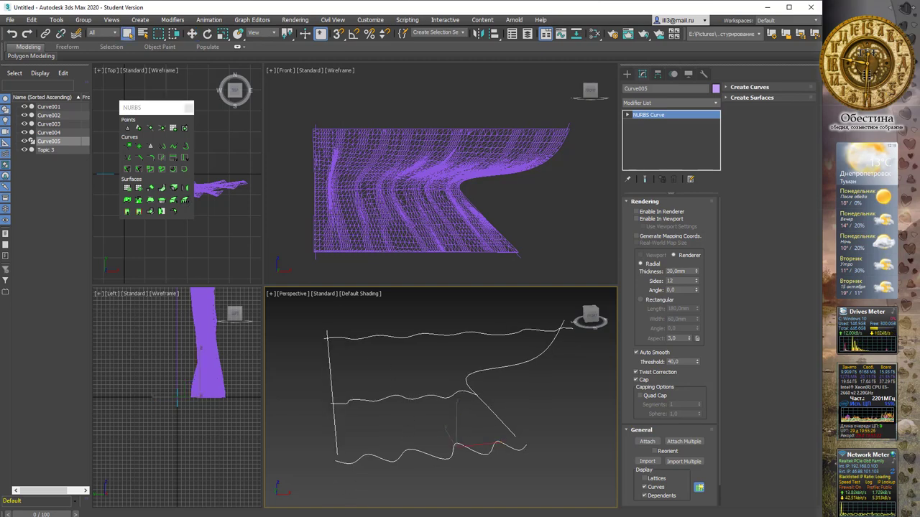
{"action": "left_click", "coordinate": [789, 7]}
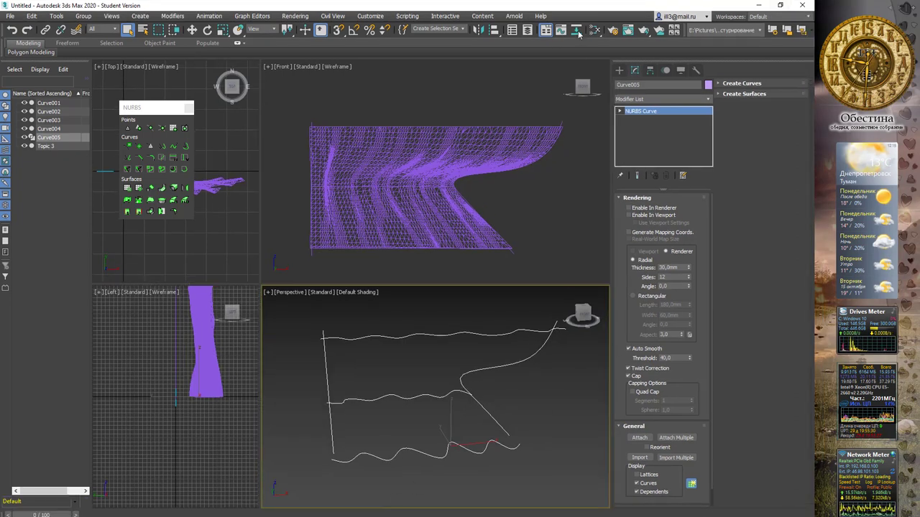
{"action": "double_click", "coordinate": [557, 6]}
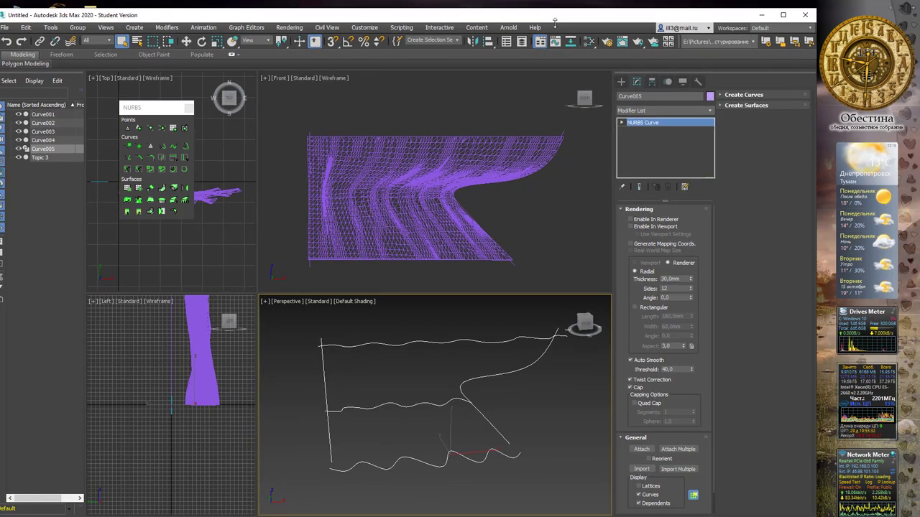
{"action": "double_click", "coordinate": [555, 20]}
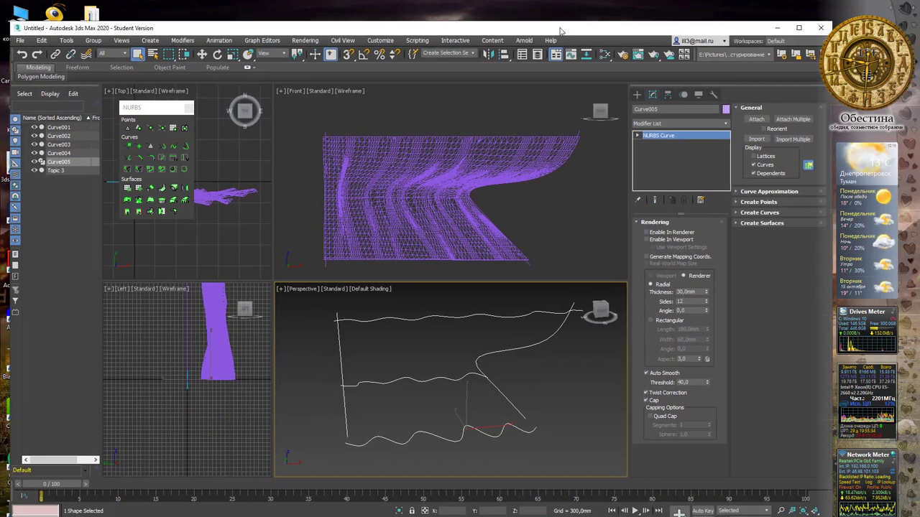
{"action": "left_click_drag", "start_coordinate": [560, 31], "coordinate": [554, 13]}
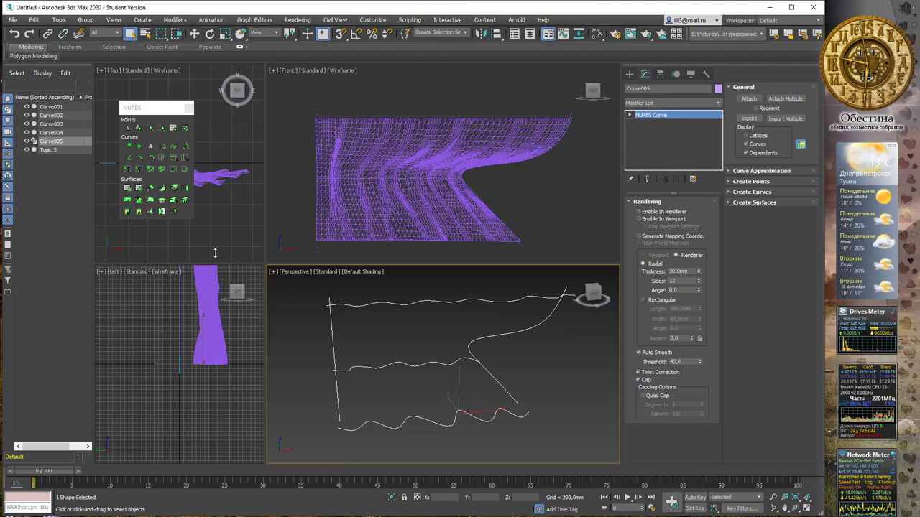
Begin a UV Loft on Curve005 with its bottom, middle and top wavy curves as U curves.
{"action": "left_click", "coordinate": [185, 202]}
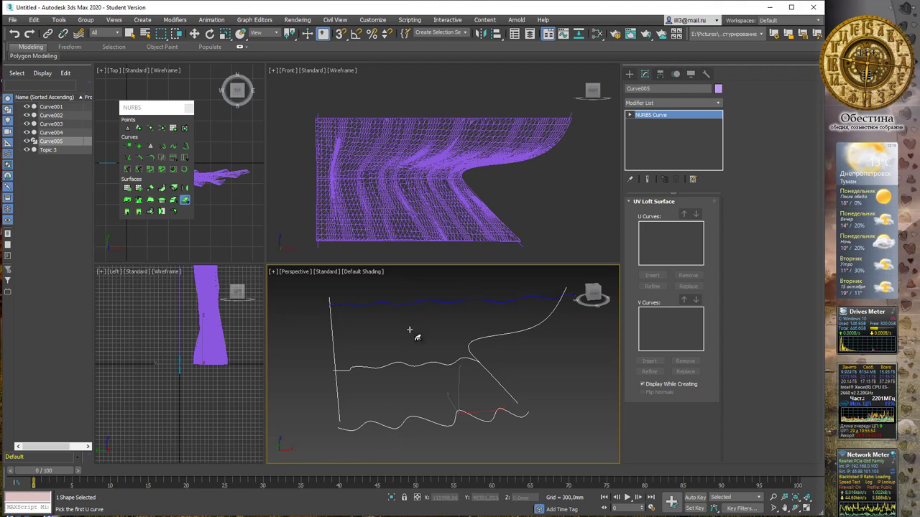
{"action": "left_click", "coordinate": [411, 426]}
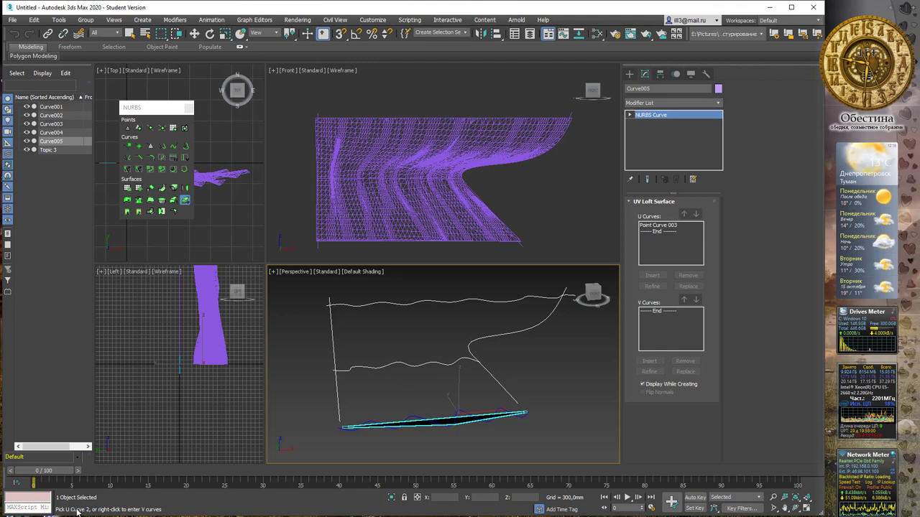
{"action": "left_click", "coordinate": [420, 367]}
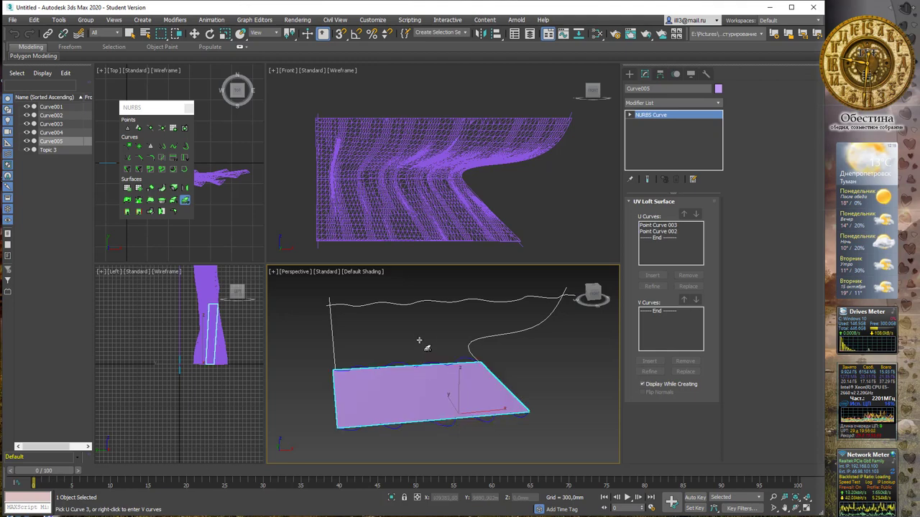
{"action": "left_click", "coordinate": [421, 304]}
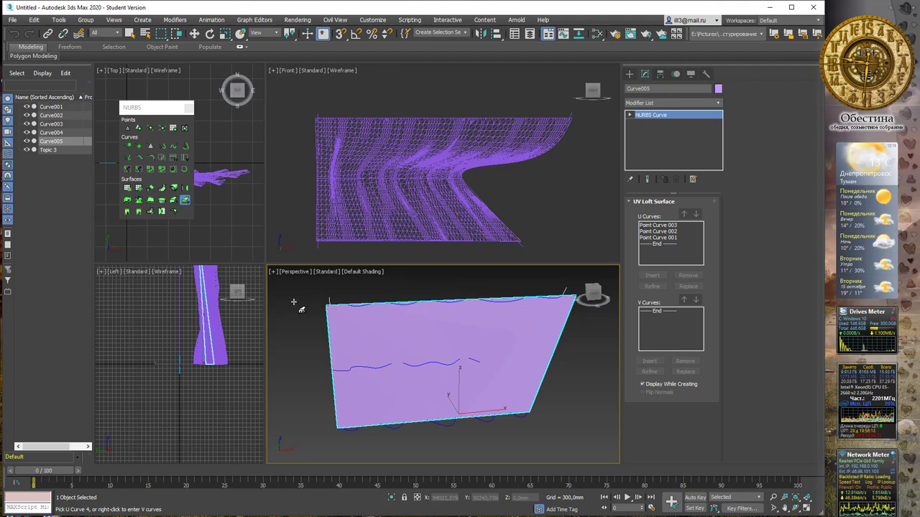
{"action": "right_click", "coordinate": [304, 306]}
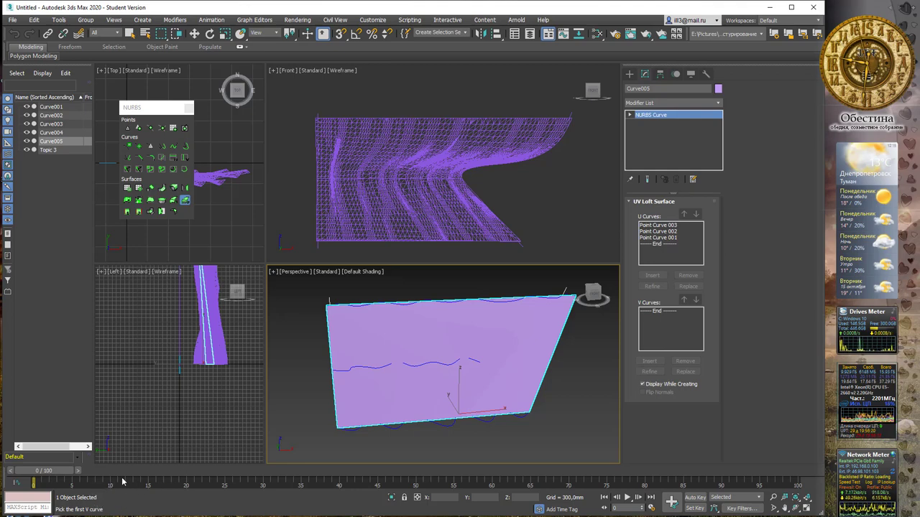
Add the left and right side curves as V curves to complete the UV Loft, then exit the tool.
{"action": "left_click", "coordinate": [334, 306]}
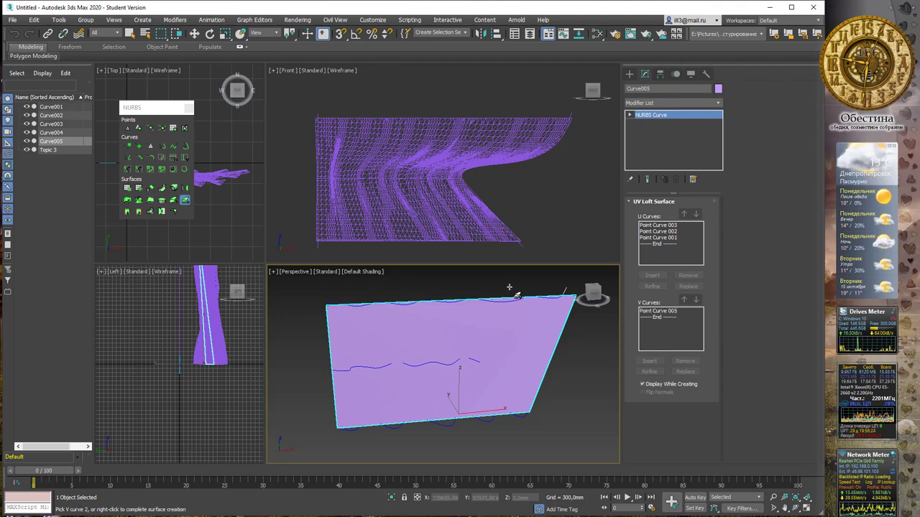
{"action": "left_click", "coordinate": [565, 295]}
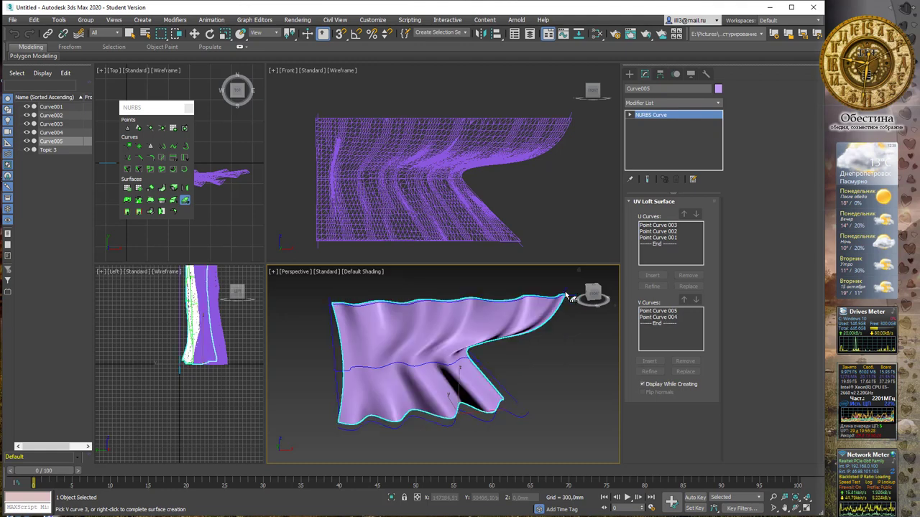
{"action": "right_click", "coordinate": [552, 360]}
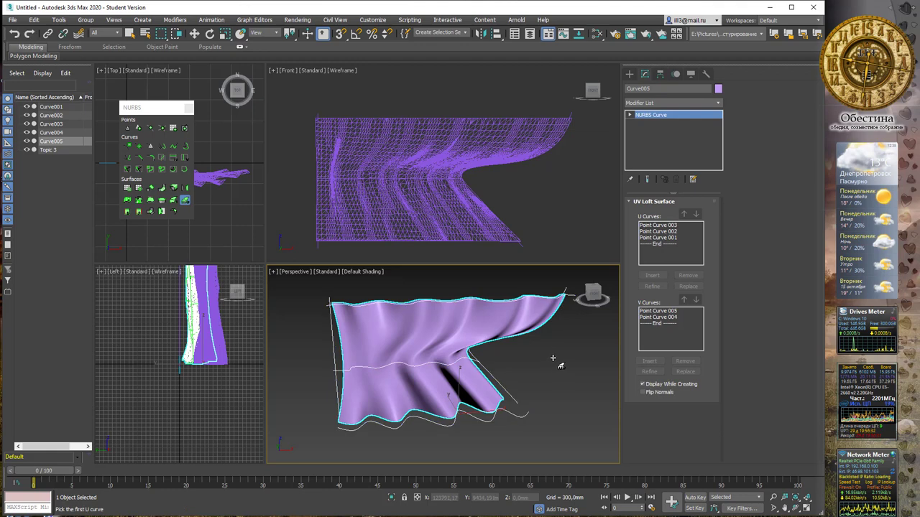
{"action": "right_click", "coordinate": [535, 366]}
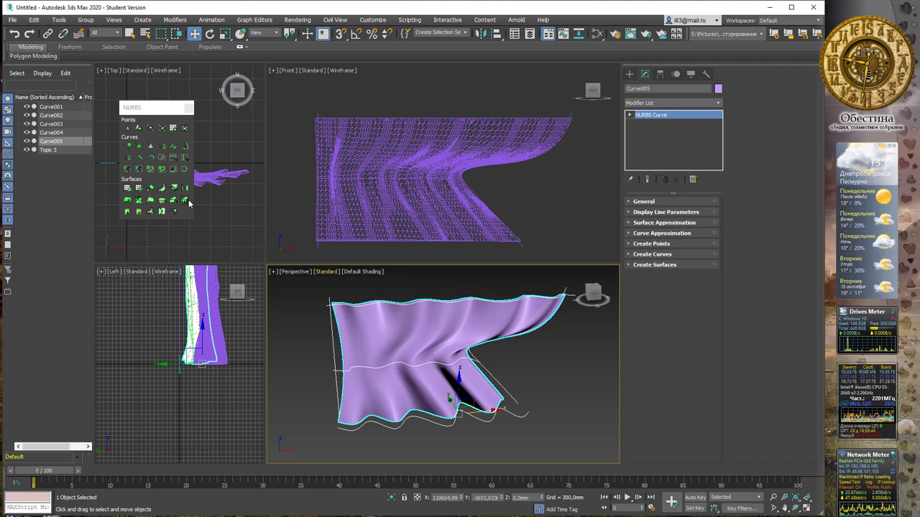
Maximize the Perspective view and zoom out to show all five draped panels.
{"action": "left_click", "coordinate": [163, 105]}
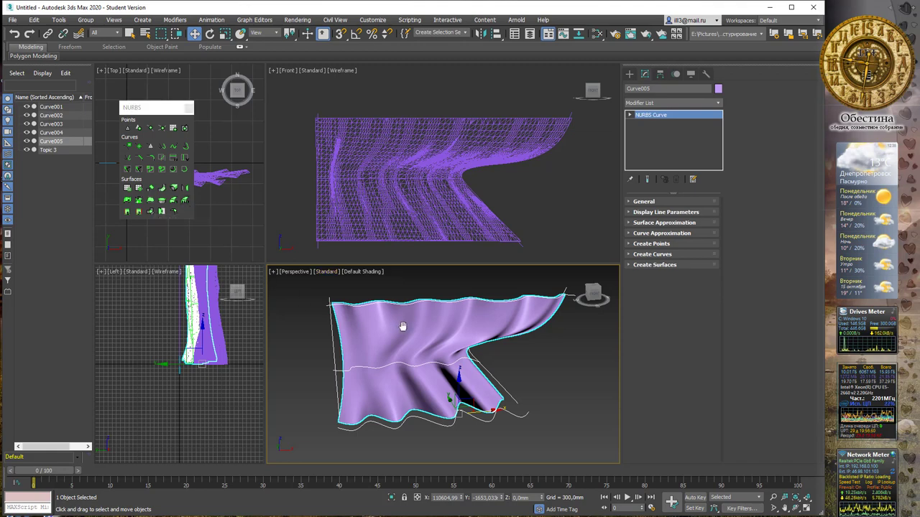
{"action": "middle_click_drag", "start_coordinate": [405, 324], "coordinate": [427, 323]}
{"action": "key", "text": "alt+w"}
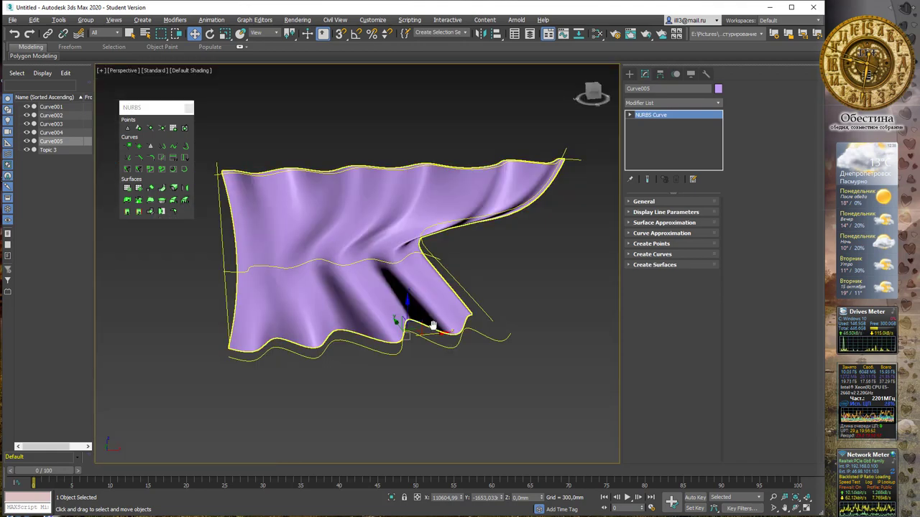
{"action": "scroll", "coordinate": [396, 322], "scroll_direction": "down", "scroll_amount": 3}
{"action": "scroll", "coordinate": [395, 259], "scroll_direction": "down", "scroll_amount": 3}
{"action": "scroll", "coordinate": [396, 249], "scroll_direction": "down", "scroll_amount": 2}
{"action": "scroll", "coordinate": [450, 240], "scroll_direction": "down", "scroll_amount": 2}
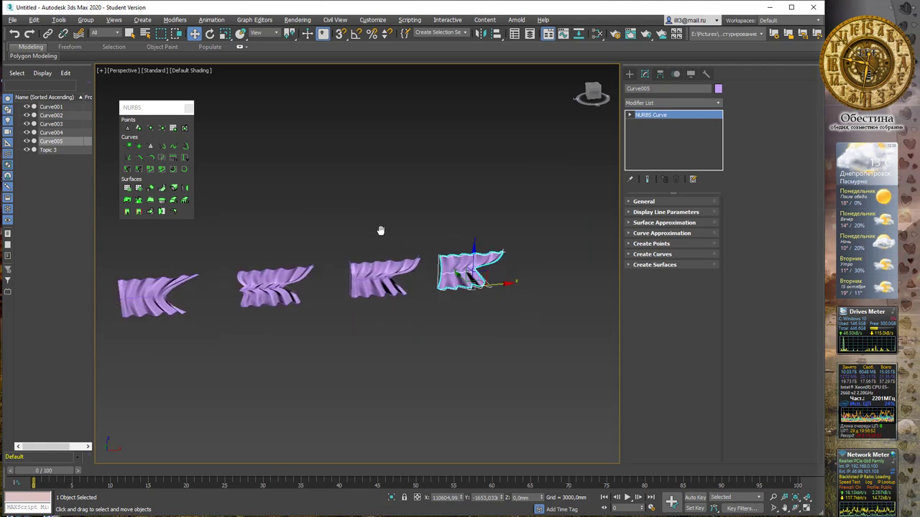
{"action": "scroll", "coordinate": [380, 232], "scroll_direction": "down", "scroll_amount": 2}
{"action": "scroll", "coordinate": [431, 244], "scroll_direction": "down", "scroll_amount": 2}
Clear the selection, frame the middle panels and select the Curve004 cloth panel.
{"action": "middle_click_drag", "start_coordinate": [426, 243], "coordinate": [431, 259]}
{"action": "left_click", "coordinate": [433, 245]}
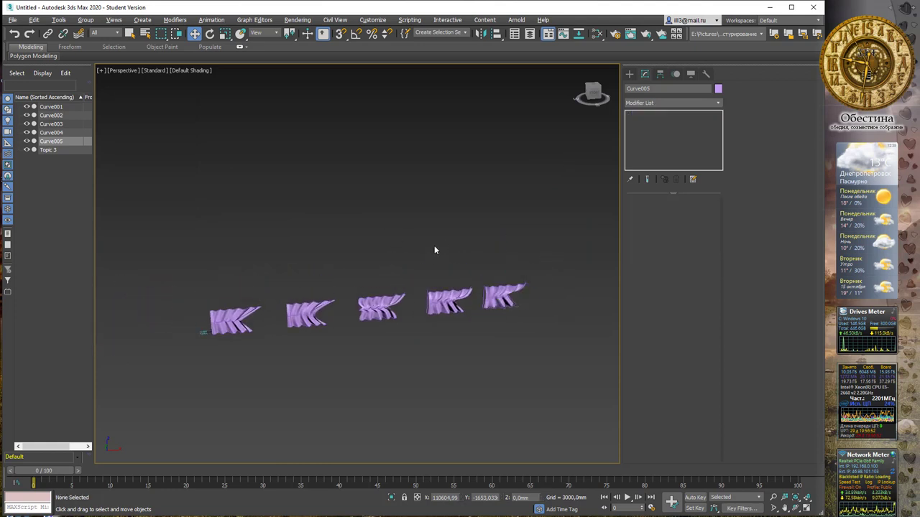
{"action": "scroll", "coordinate": [309, 316], "scroll_direction": "up", "scroll_amount": 3}
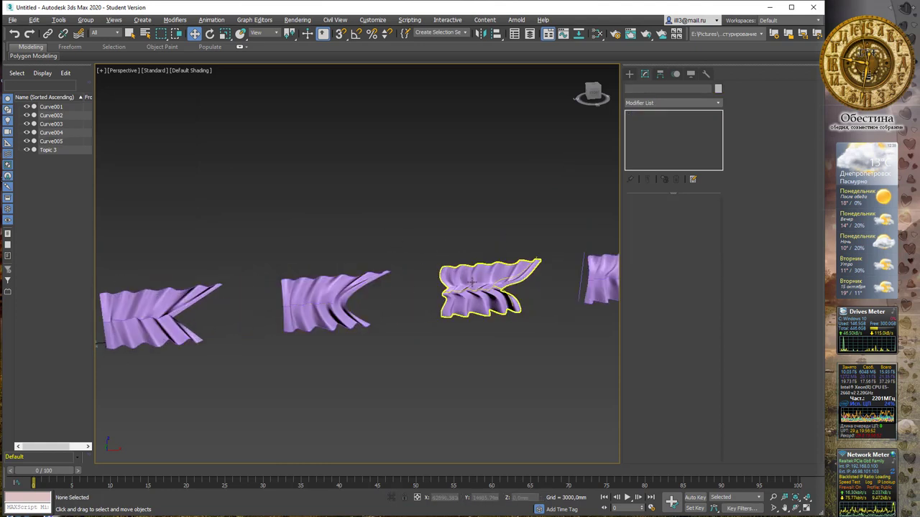
{"action": "mouse_move", "coordinate": [558, 314]}
{"action": "middle_mouse_down"}
{"action": "mouse_move", "coordinate": [453, 319]}
{"action": "mouse_move", "coordinate": [474, 309]}
{"action": "middle_mouse_up"}
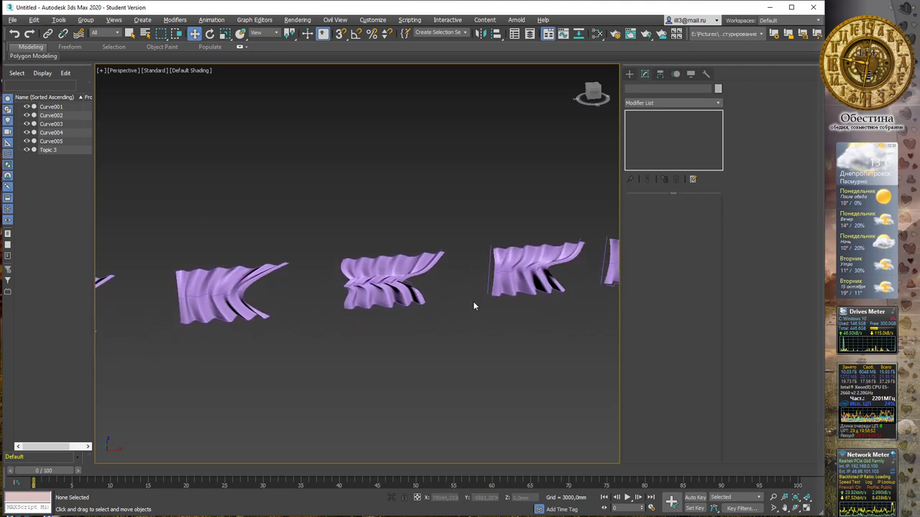
{"action": "left_click", "coordinate": [496, 248]}
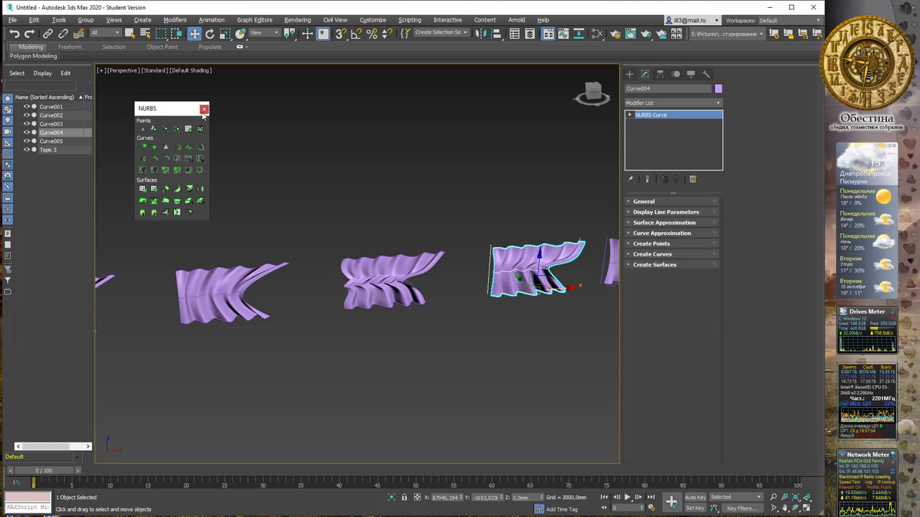
Create a Mirror Surface of Curve003's panel on the X axis, offset -10895.51.
{"action": "left_click_drag", "start_coordinate": [169, 111], "coordinate": [225, 117]}
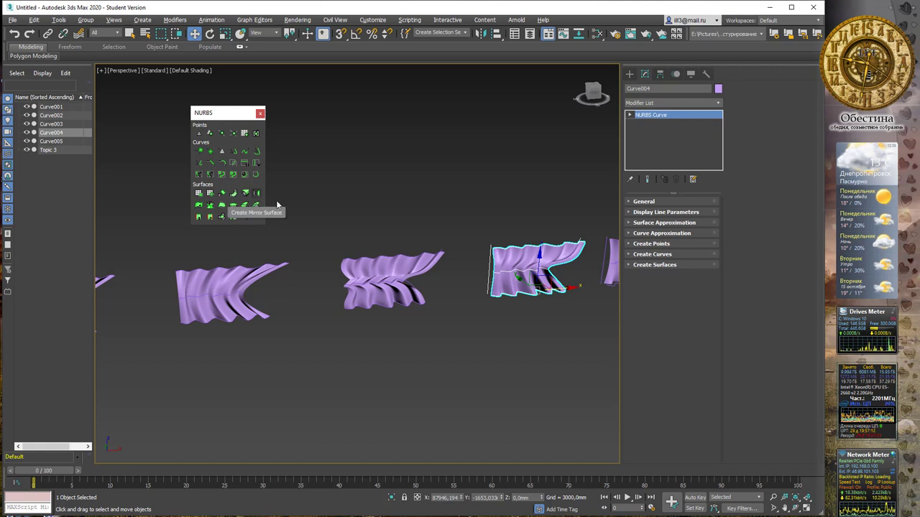
{"action": "left_click", "coordinate": [392, 280]}
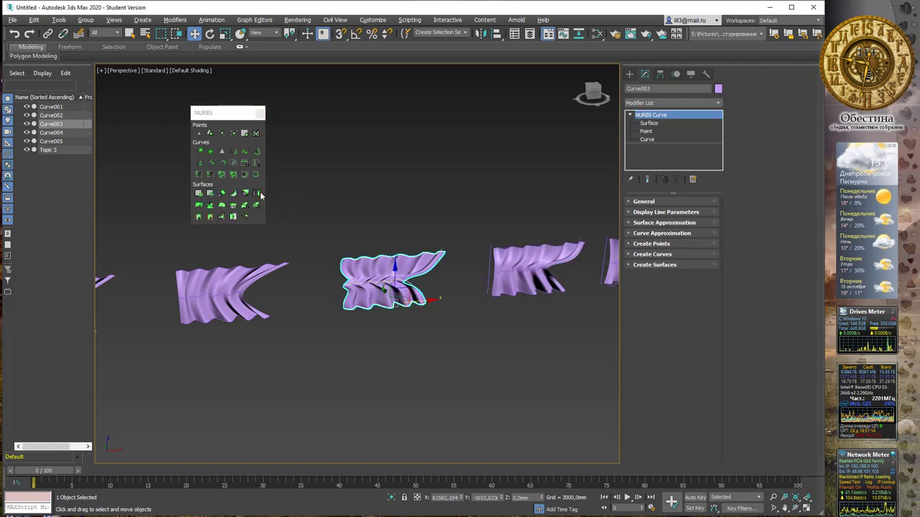
{"action": "left_click", "coordinate": [256, 194]}
{"action": "left_click_drag", "start_coordinate": [393, 274], "coordinate": [423, 290]}
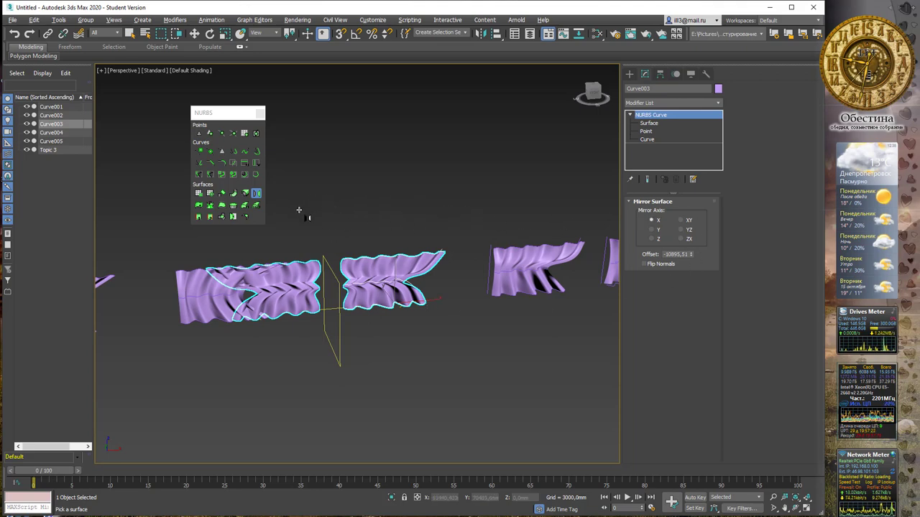
{"action": "right_click", "coordinate": [308, 214]}
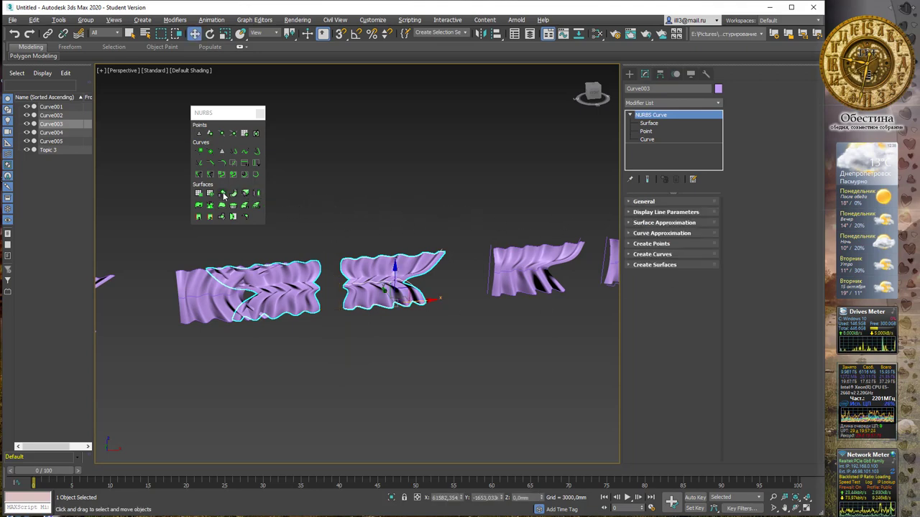